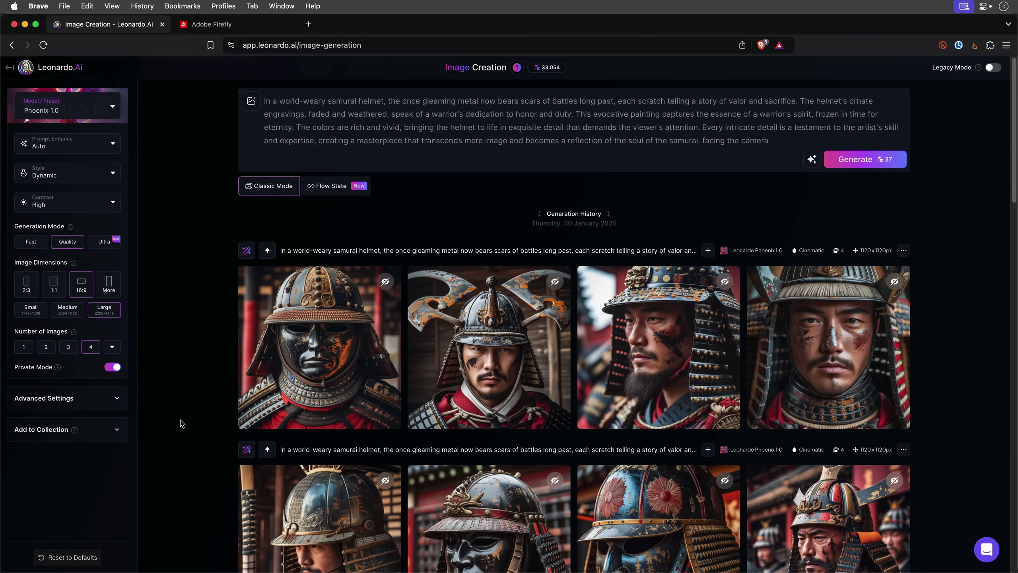
Step: Open the first samurai image at full size and browse through the next generated images
mouse_move(328, 342)
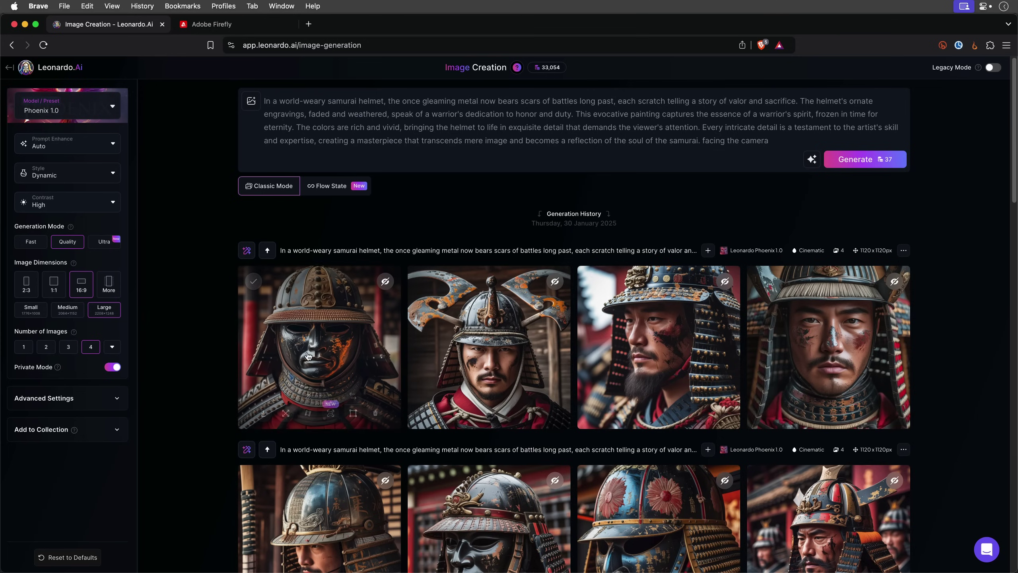
left_click(328, 342)
key("Right")
key("Right")
key("Right")
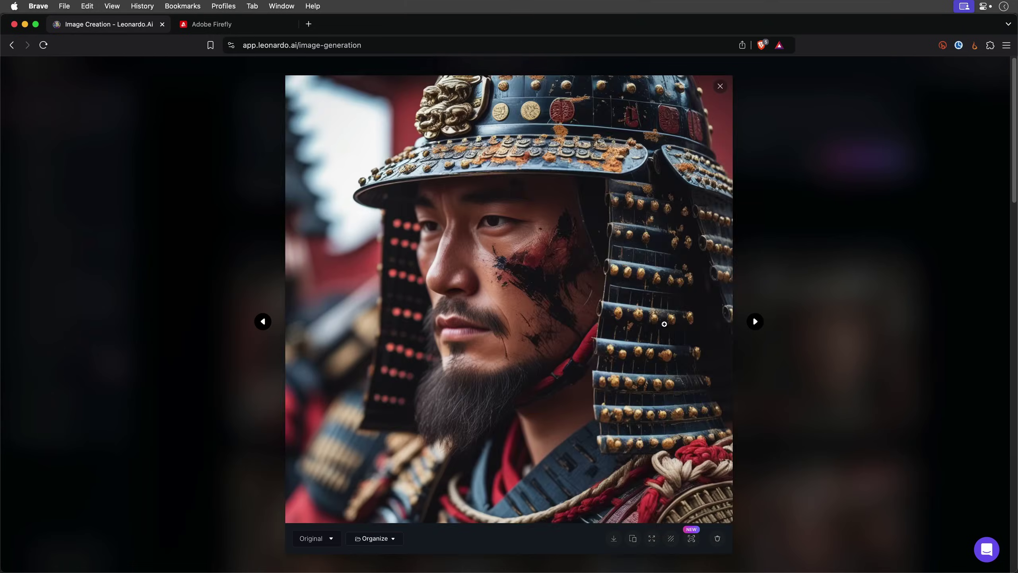
key("Right")
key("Right")
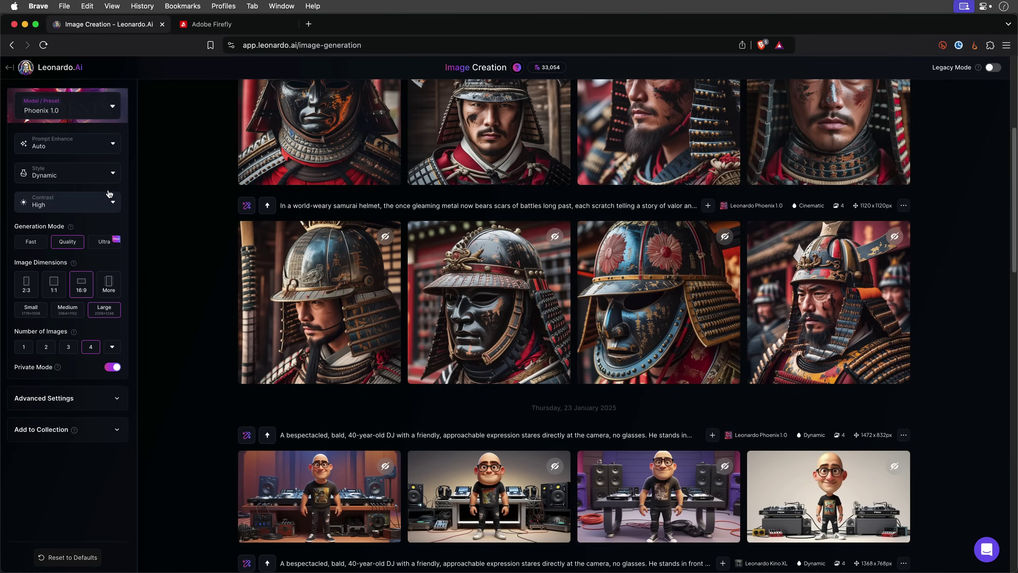
Step: On Adobe Firefly, load the second through fifth batches of generated helmet images
left_click(223, 27)
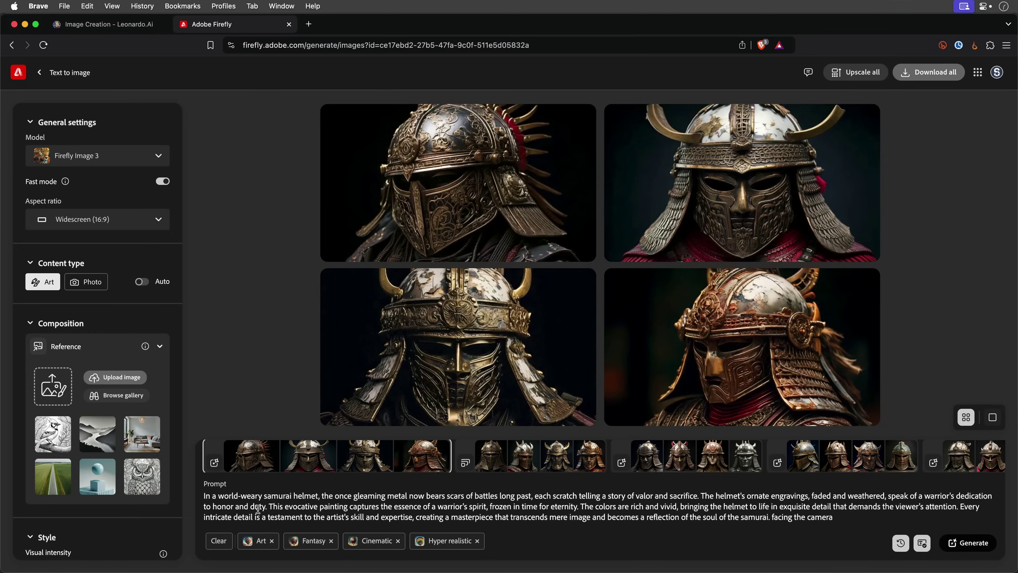
left_click(548, 460)
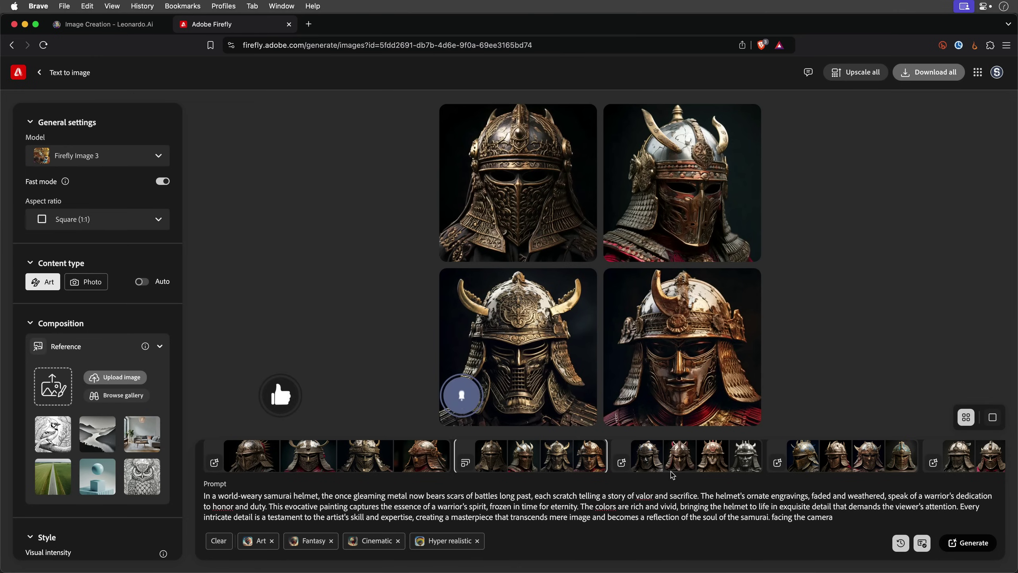
left_click(700, 461)
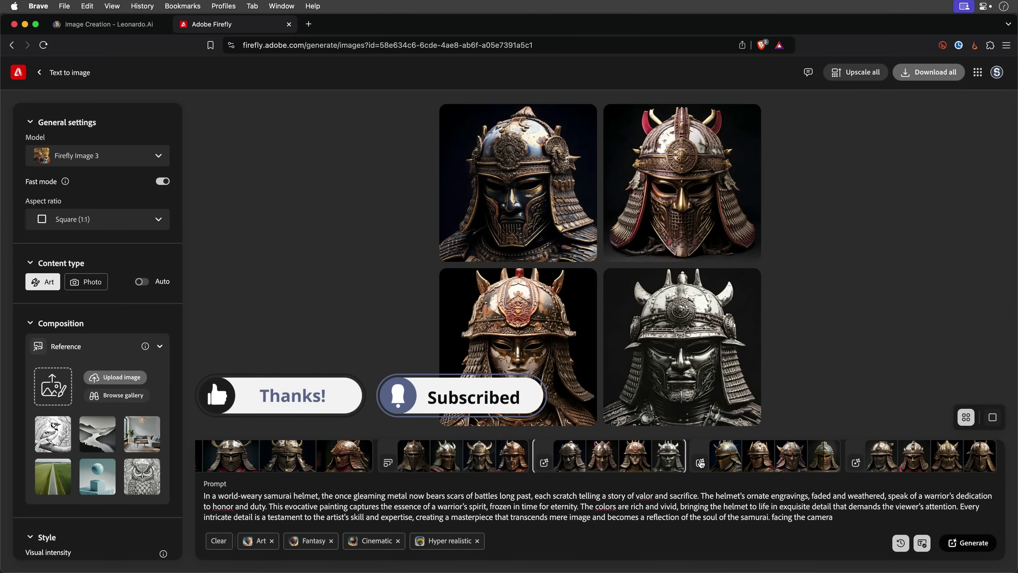
left_click(763, 461)
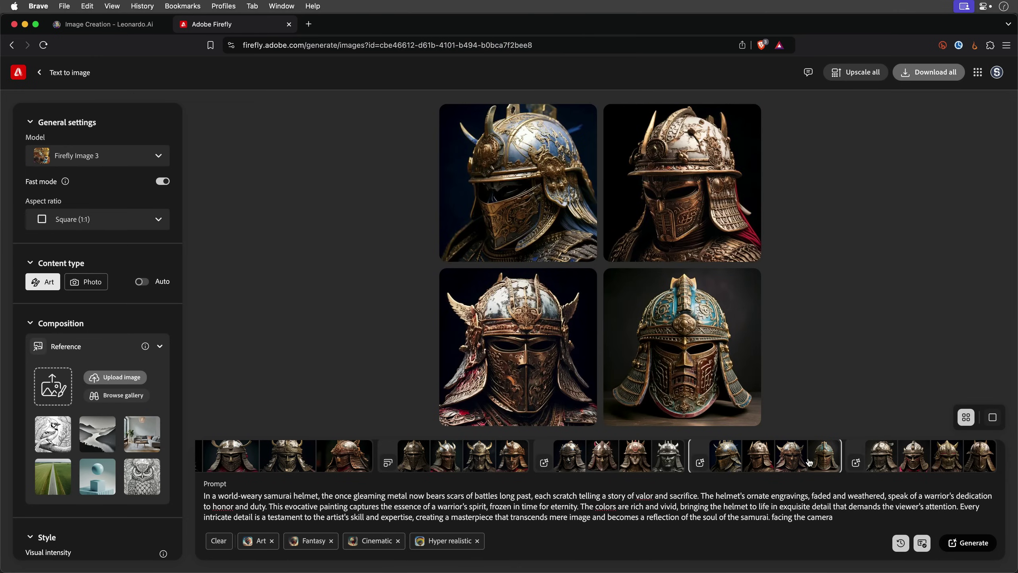
left_click(910, 465)
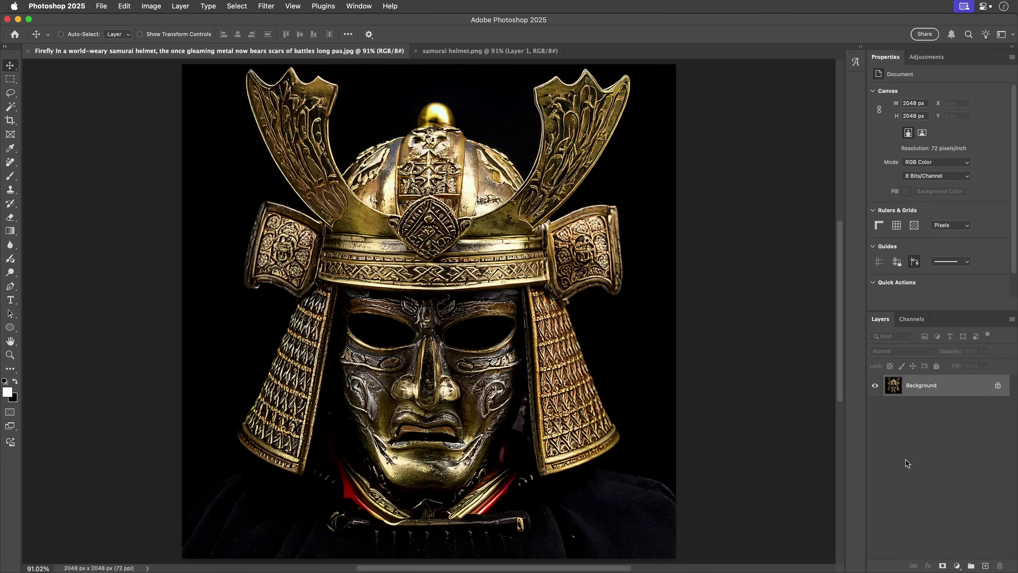
Step: Bring up the cut-out samurai helmet document and go to File > Export for PNG export
left_click(437, 52)
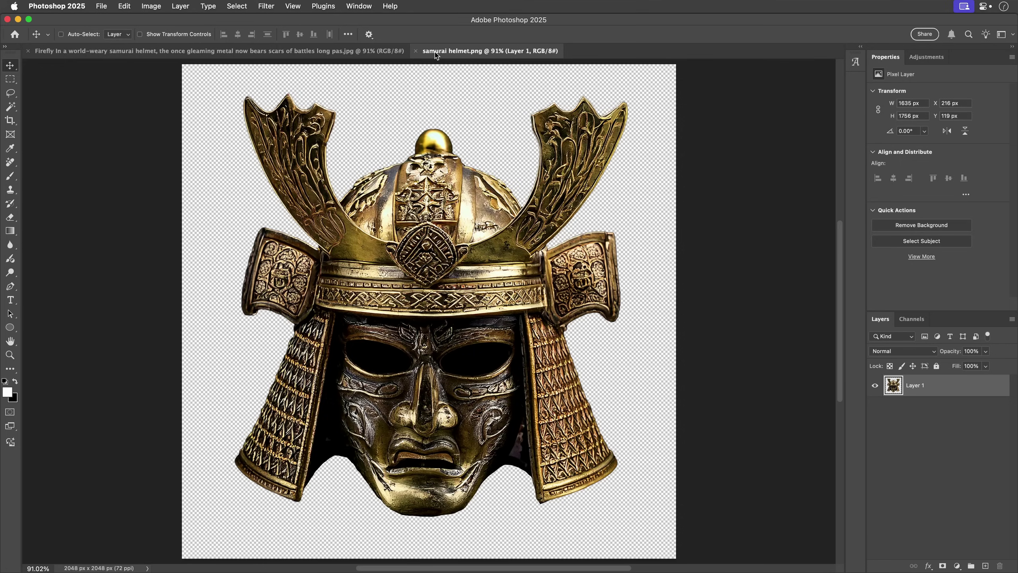
left_click(100, 6)
mouse_move(210, 176)
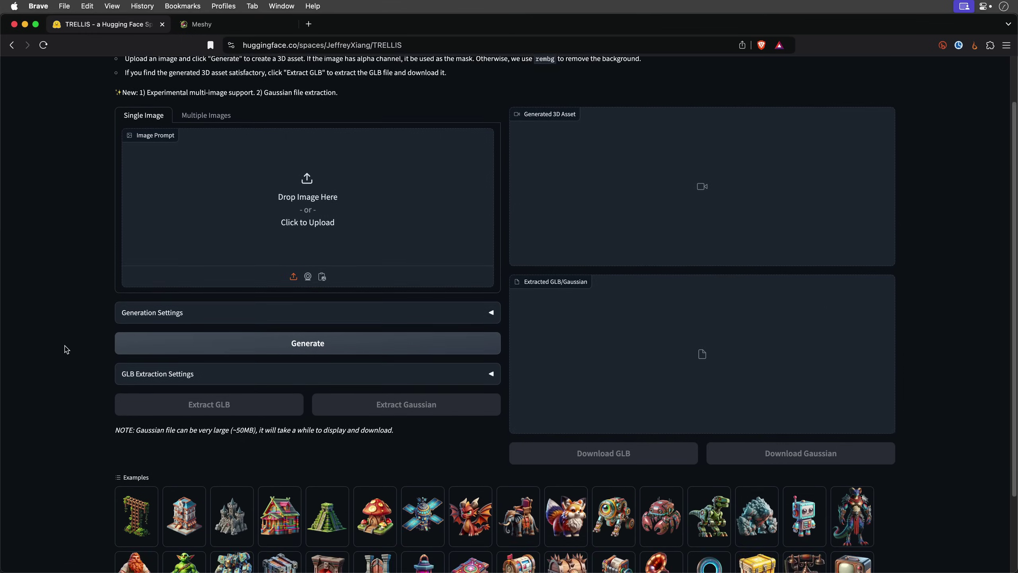
scroll(66, 349, "down", 3)
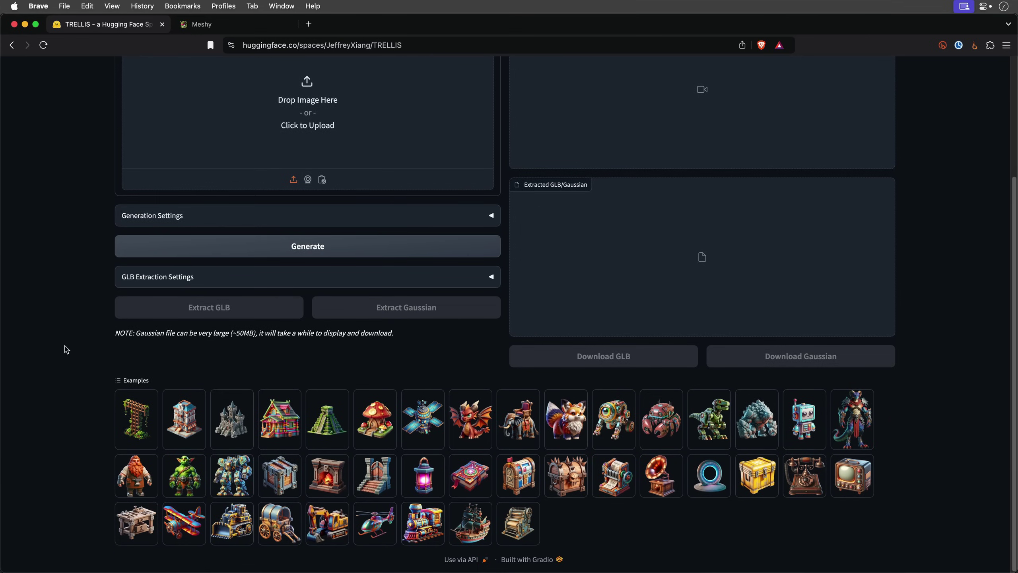
Step: Scroll down the TRELLIS Image to 3D page and back up to the top
scroll(67, 350, "up", 3)
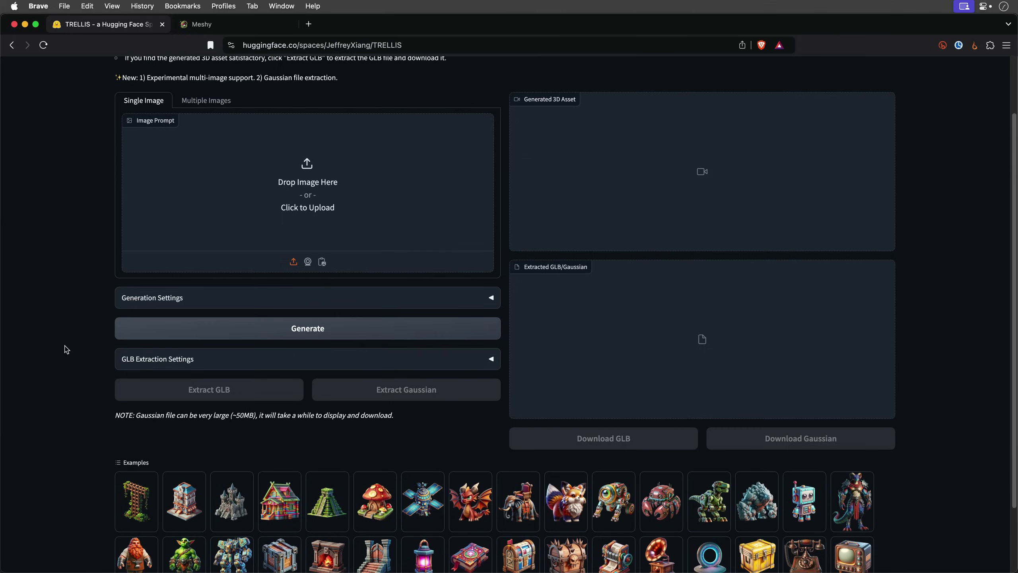
scroll(66, 349, "up", 3)
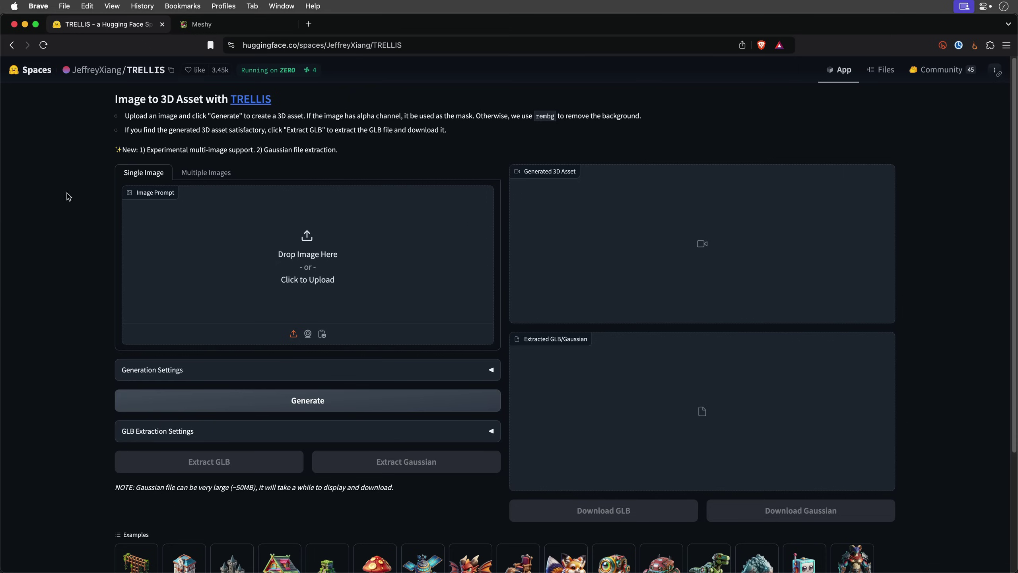
Step: Upload samurai helmet.png as the TRELLIS image prompt
left_click(316, 244)
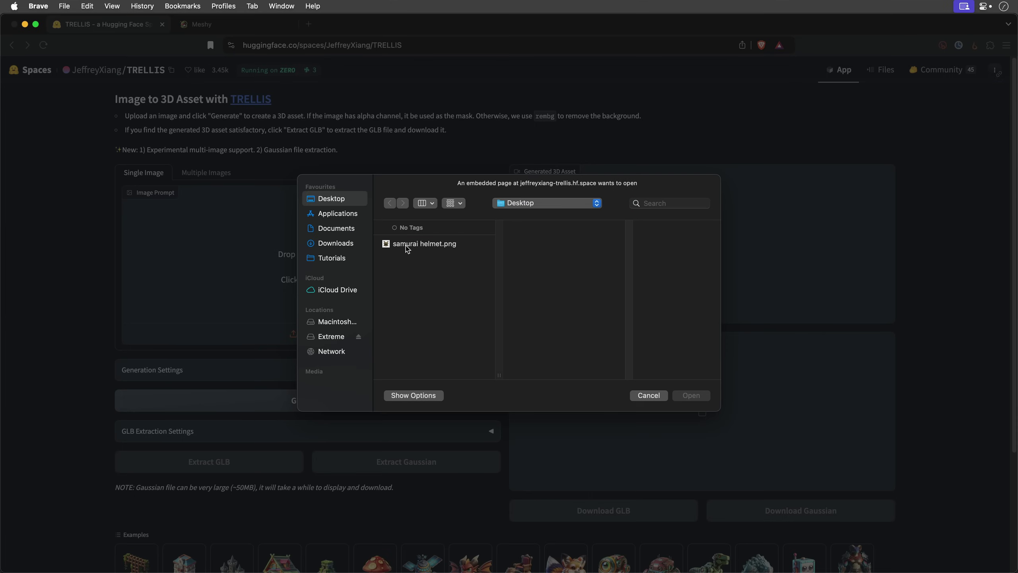
left_click(406, 247)
left_click(704, 399)
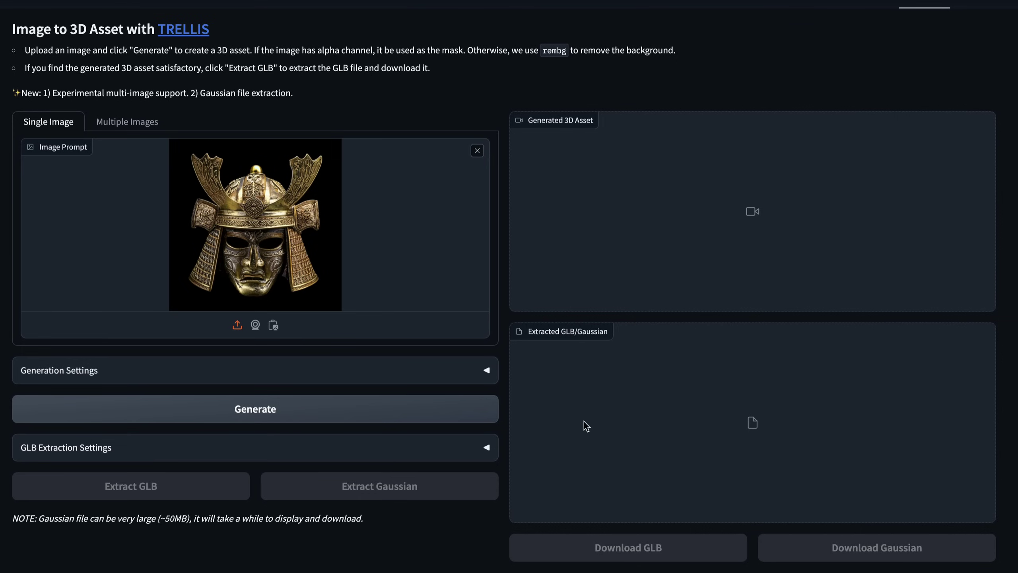
Step: Generate the 3D asset, extract it as a GLB, and turn the model to face front
left_click(289, 412)
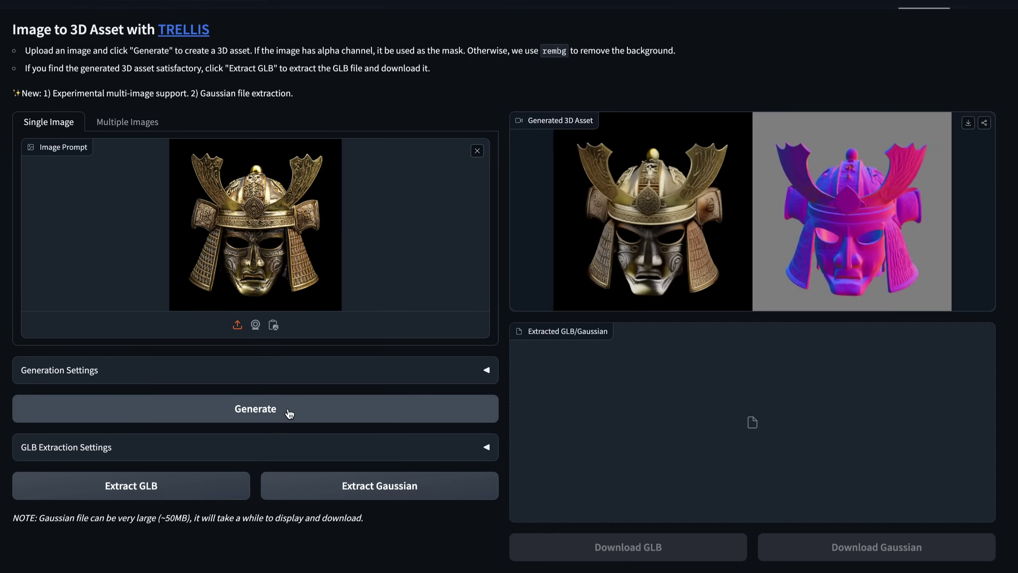
left_click(127, 493)
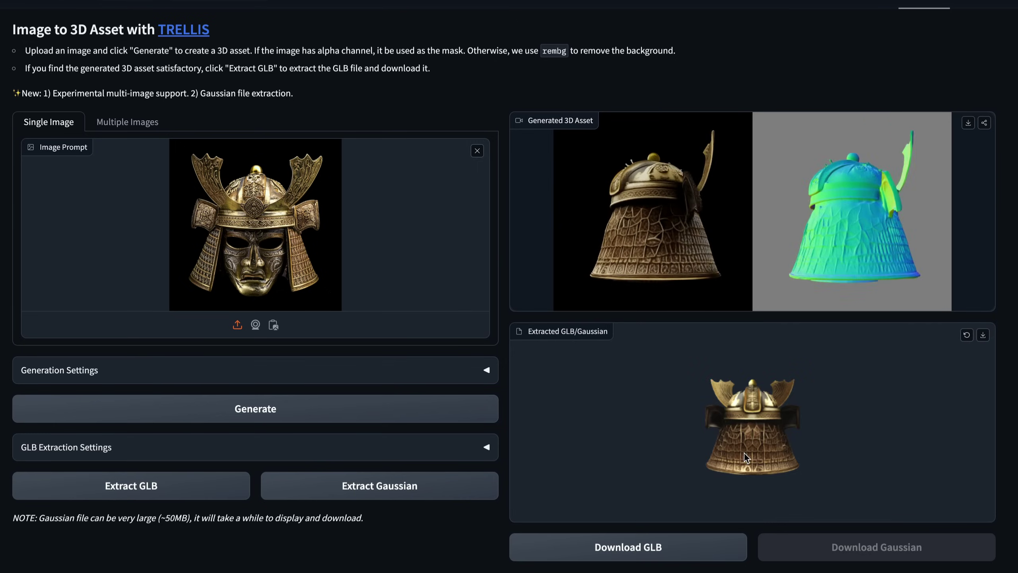
left_click_drag(745, 454, 921, 412)
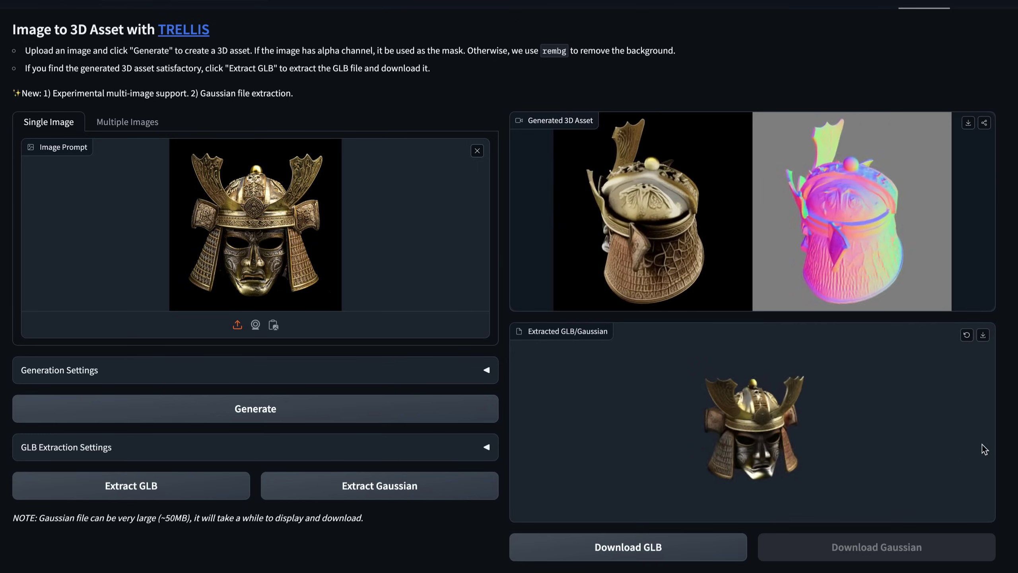
Step: Download the extracted GLB model, saving it as sample
left_click(628, 551)
left_click(734, 399)
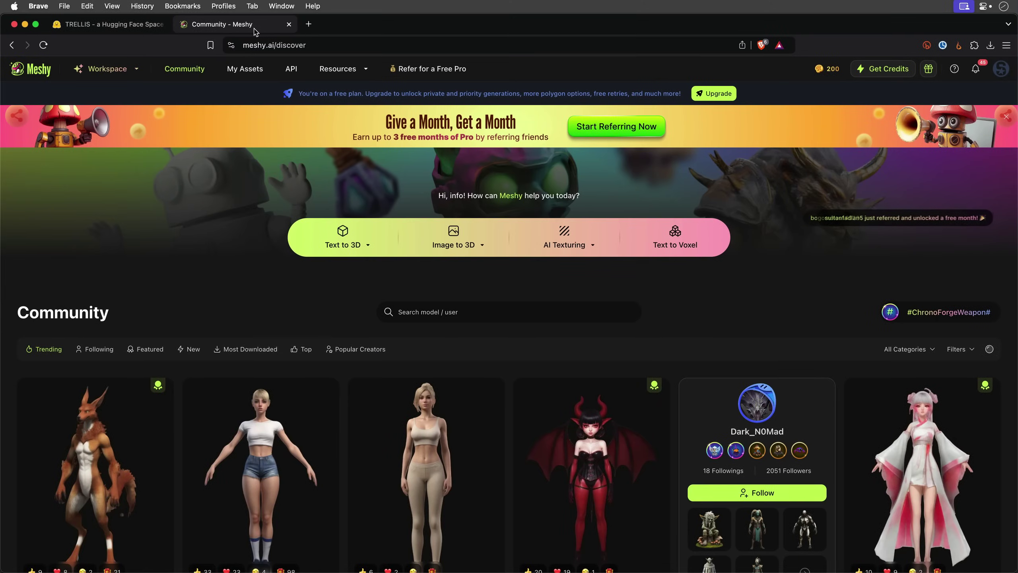
scroll(852, 262, "down", 5)
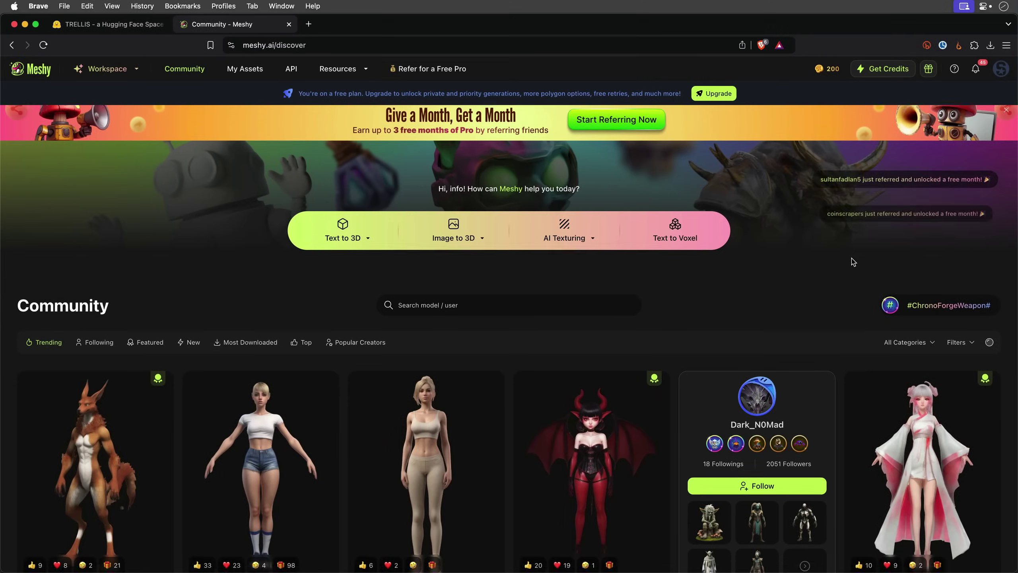
scroll(853, 261, "down", 7)
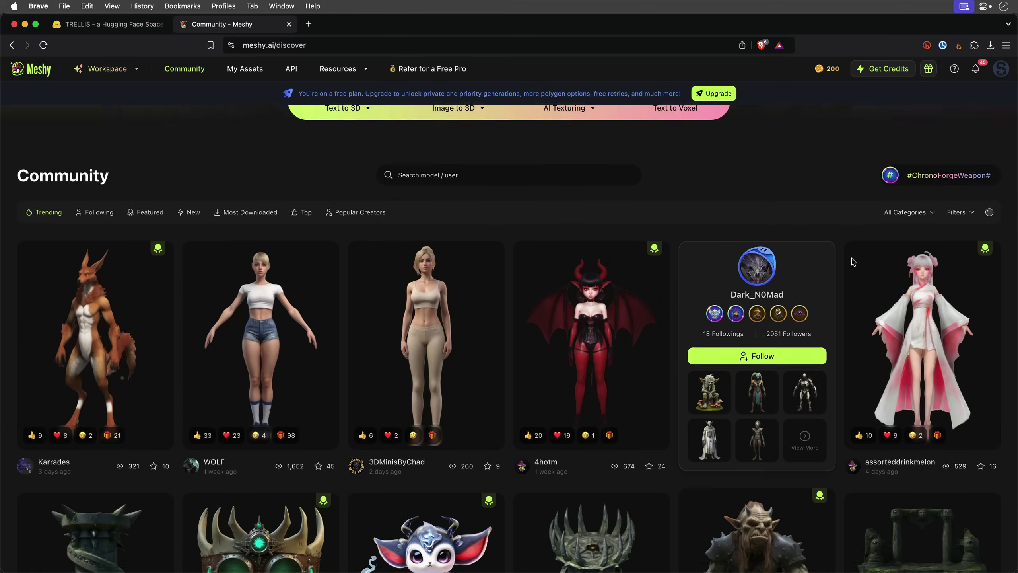
scroll(853, 261, "down", 5)
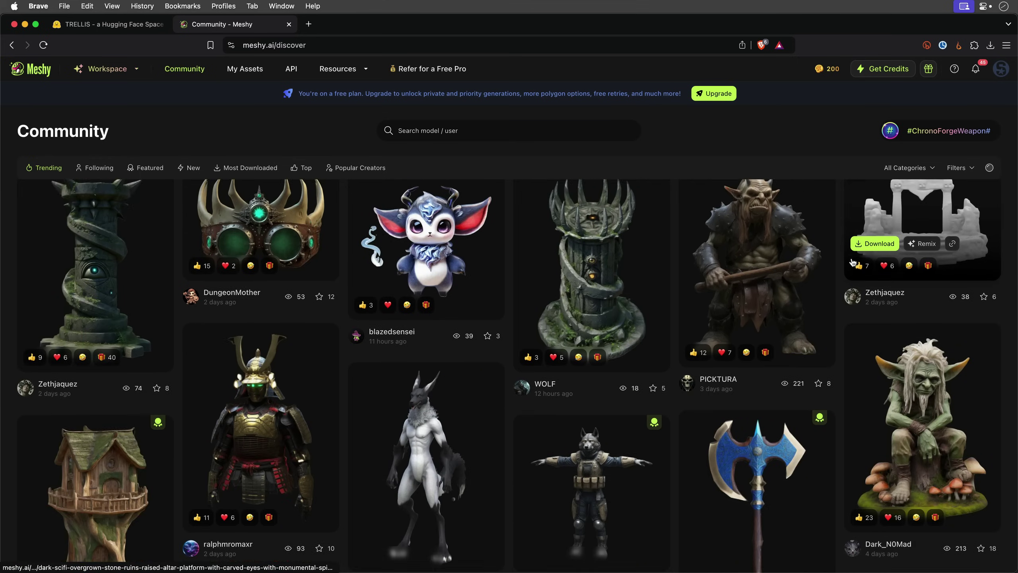
scroll(853, 263, "down", 3)
scroll(853, 263, "up", 10)
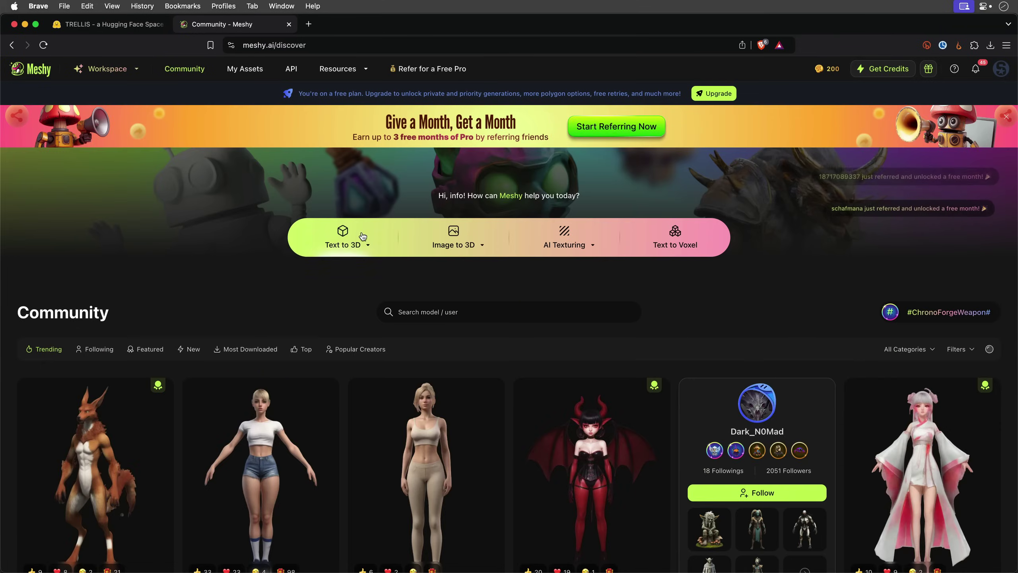
left_click(451, 238)
left_click(879, 204)
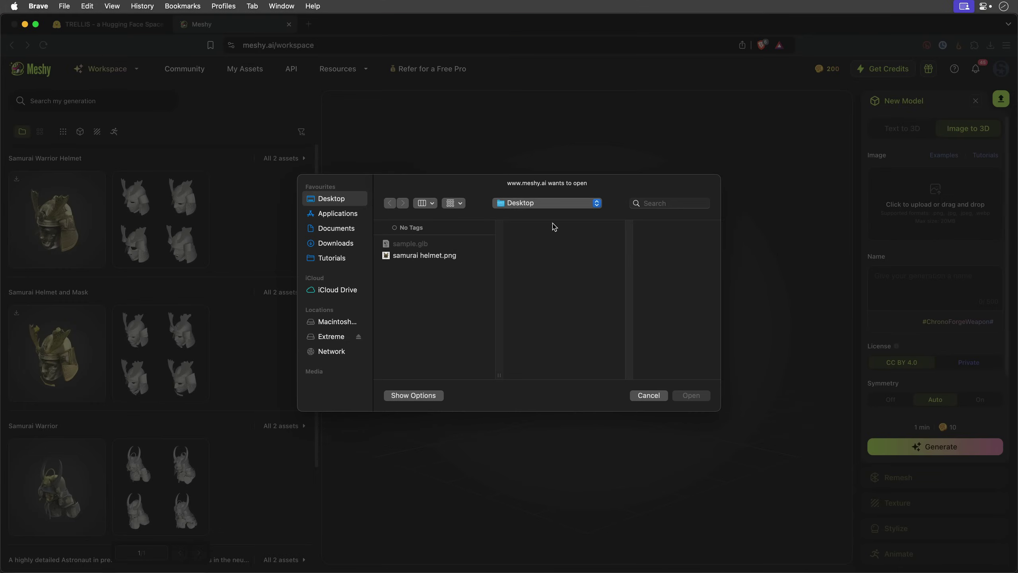
left_click(423, 255)
left_click(691, 395)
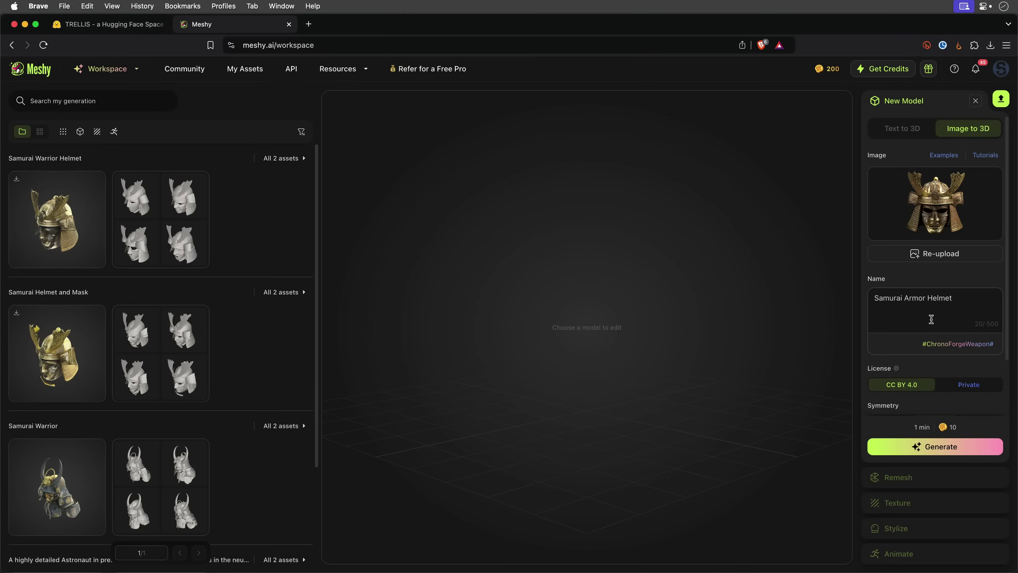
left_click(931, 450)
left_click(143, 373)
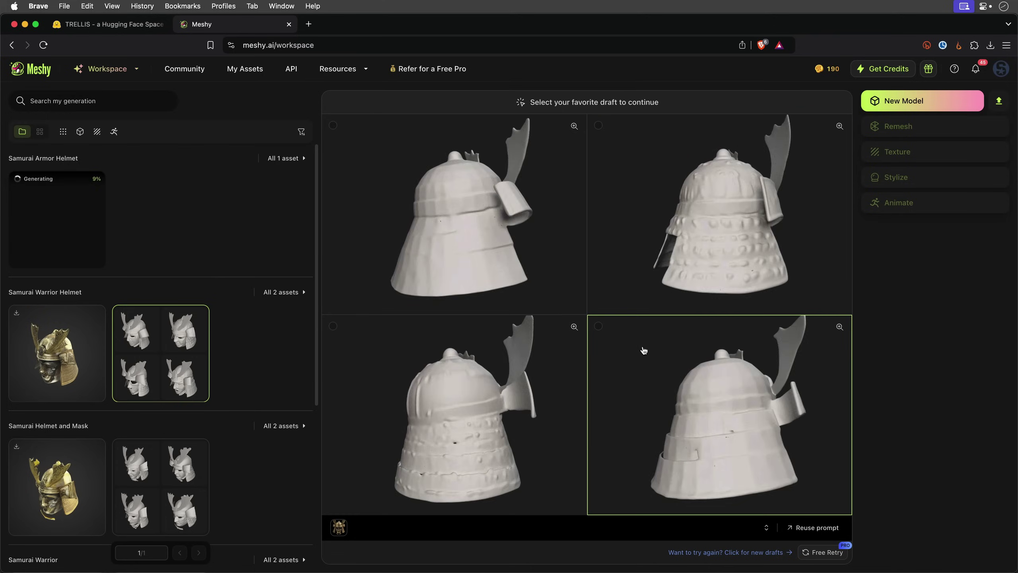
Step: Confirm the upper-right draft for texturing, then browse the Stylize and Animate presets
left_click(613, 198)
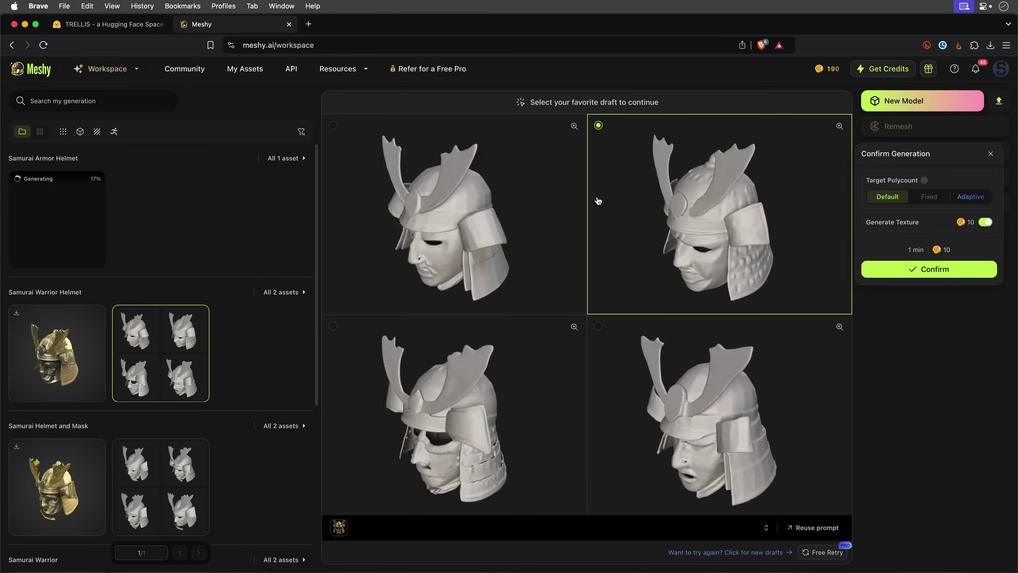
left_click(71, 319)
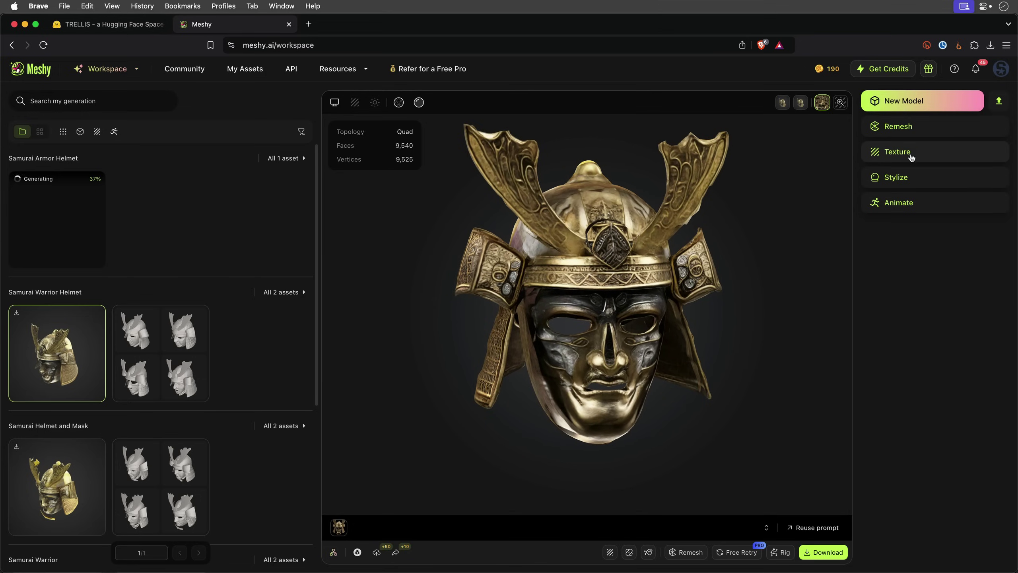
left_click(907, 178)
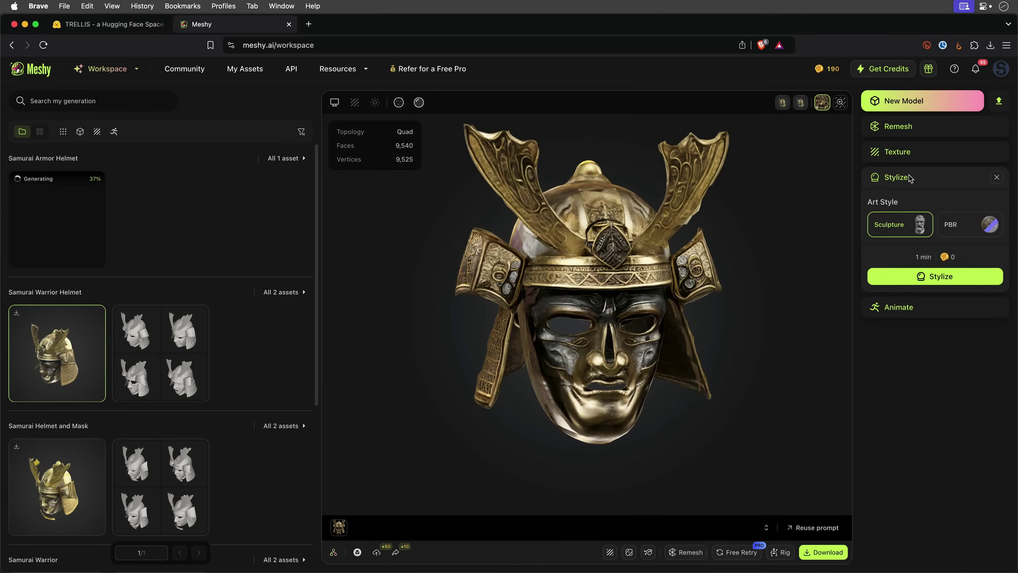
left_click(907, 314)
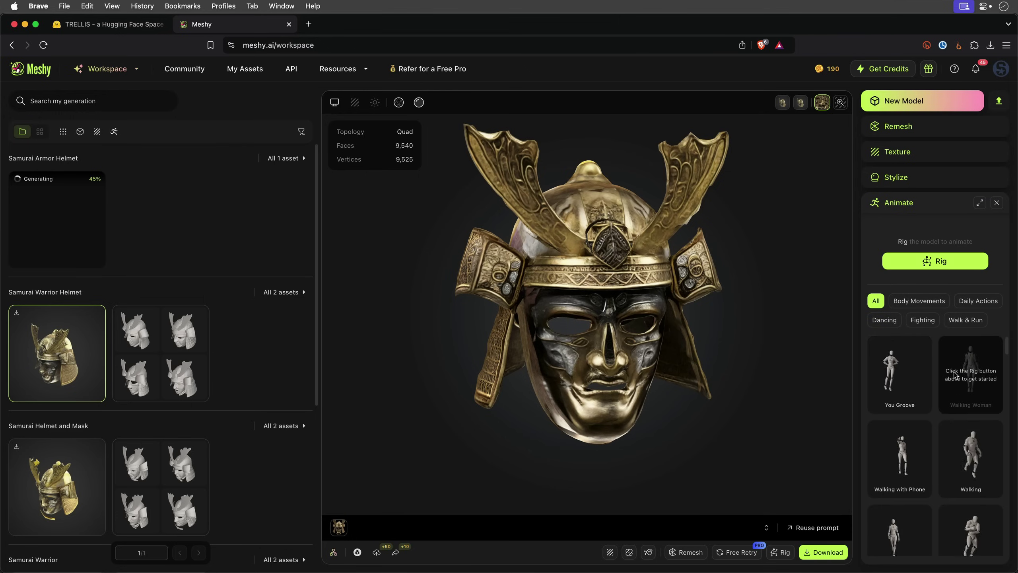
scroll(955, 375, "down", 5)
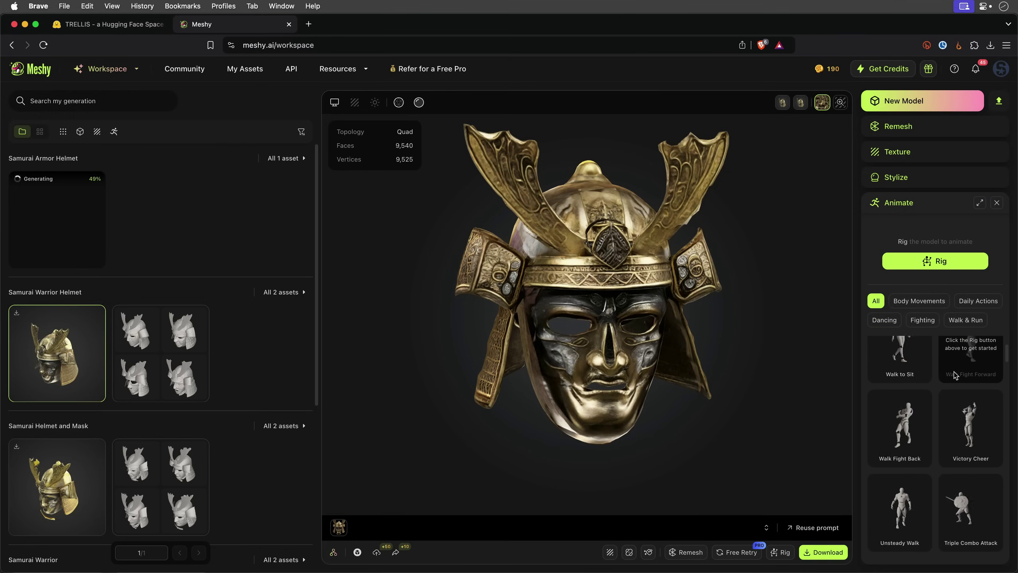
scroll(954, 375, "down", 4)
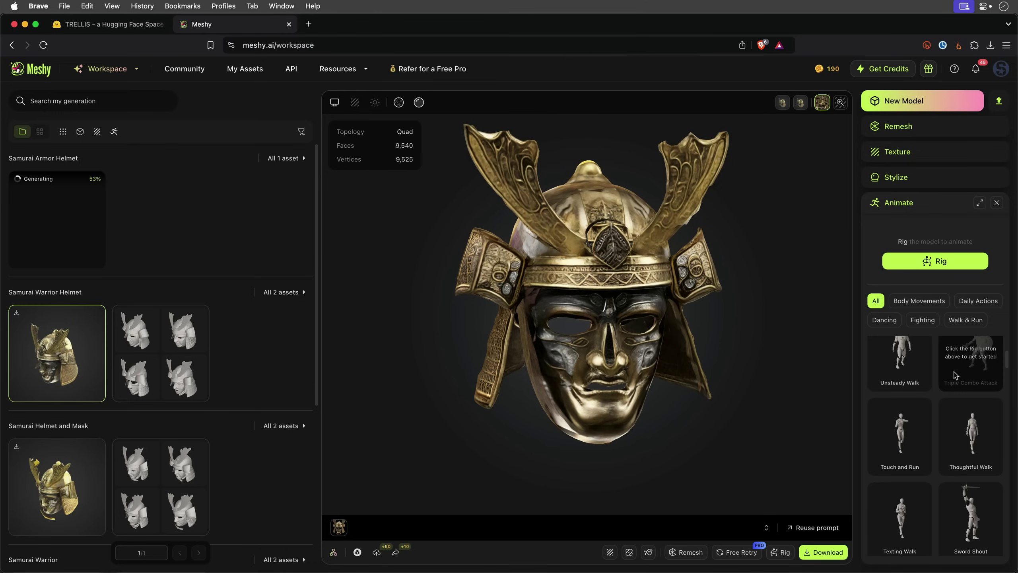
Step: Download the textured helmet model through the Download Settings popup
left_click(823, 553)
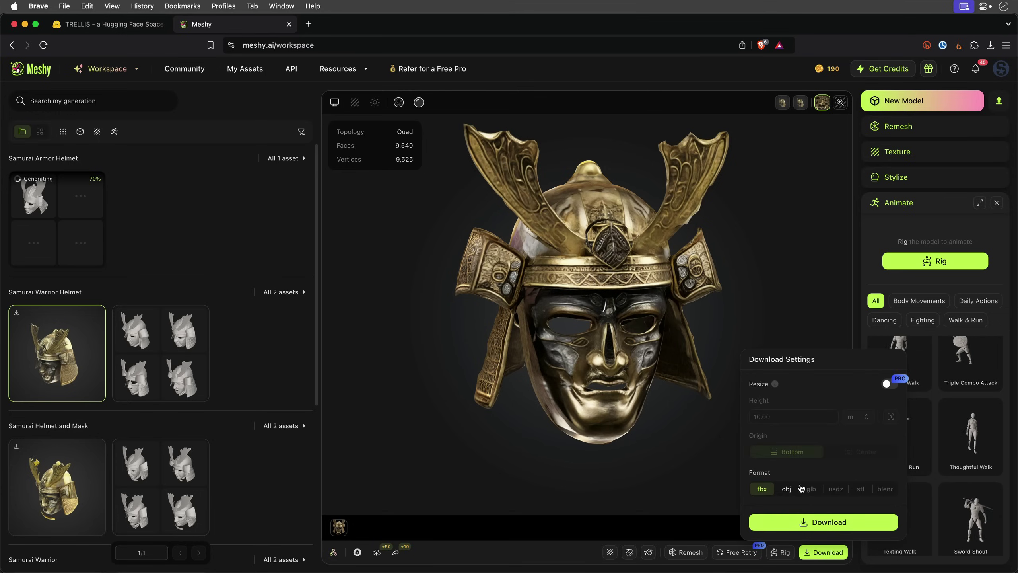
left_click(820, 523)
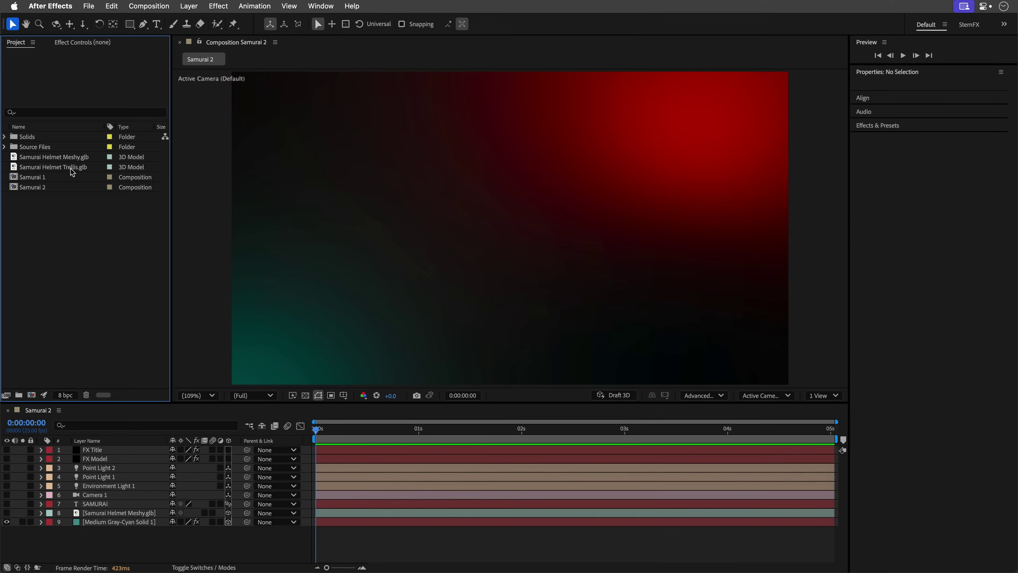
Step: Create one new composition from both Trellis and Meshy helmet .glb models
left_click(72, 173)
left_click(71, 159)
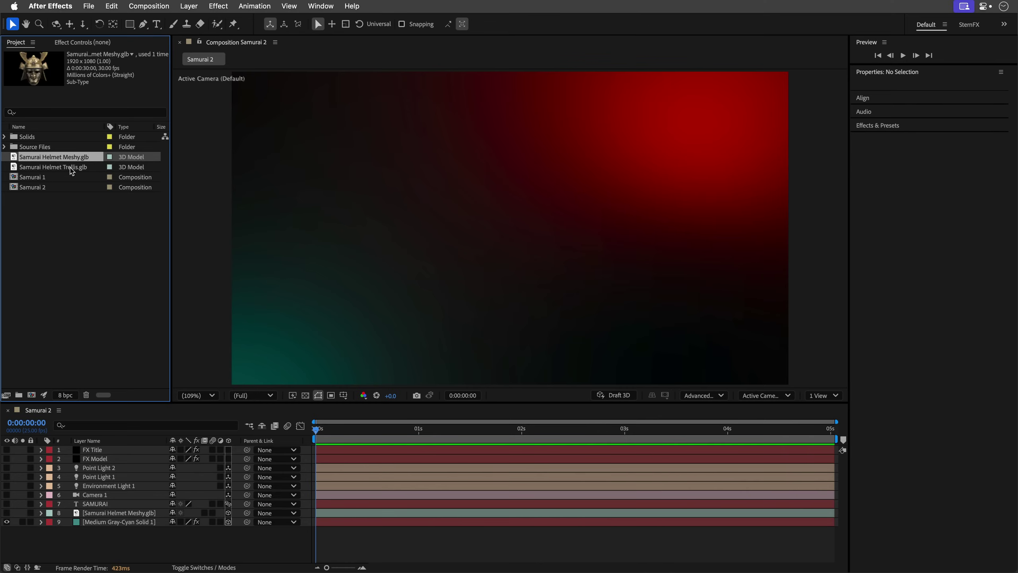
left_click(71, 171)
left_click(71, 157, "shift")
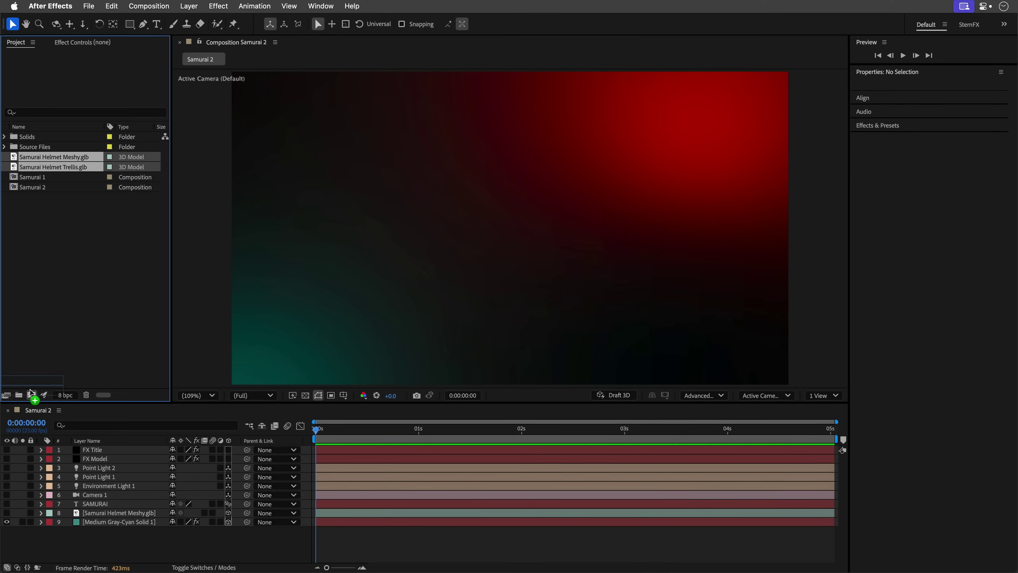
left_click_drag(32, 394, 32, 395)
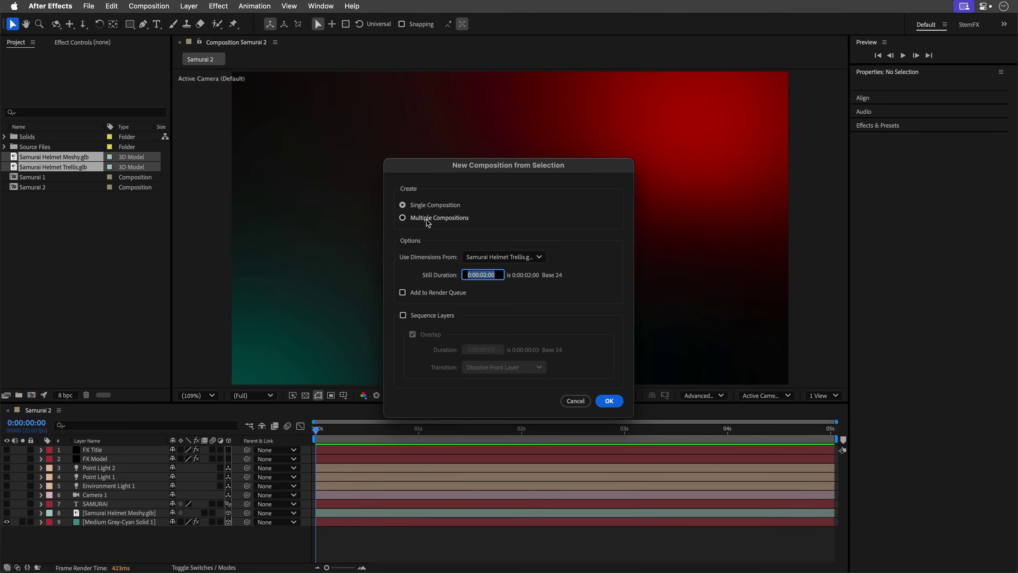
left_click(609, 401)
left_click(721, 341)
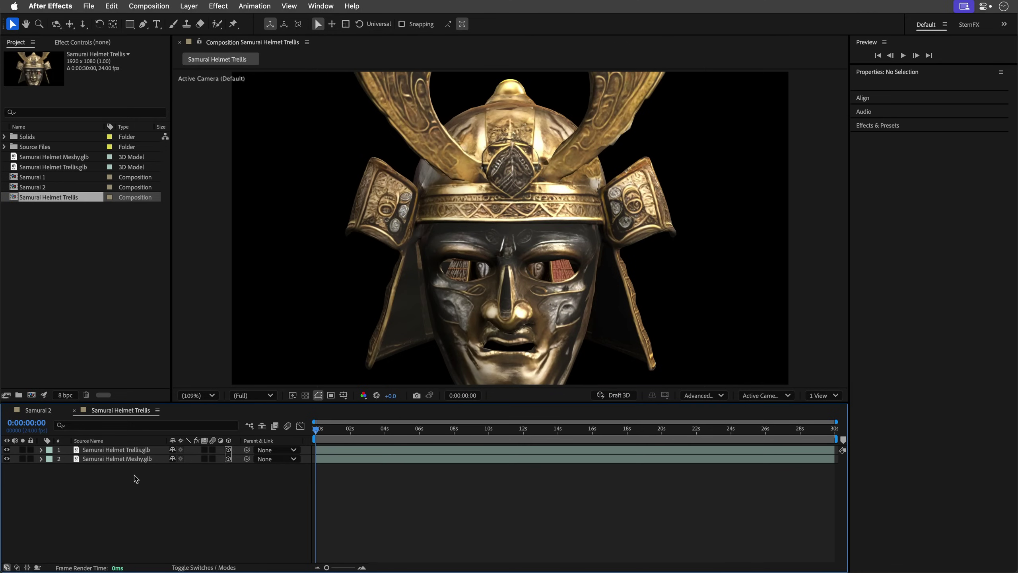
Step: Set the Scale of both the Trellis and Meshy helmet layers to 60%
left_click(510, 260)
left_click(937, 115)
type("60")
key("Return")
left_click(116, 458)
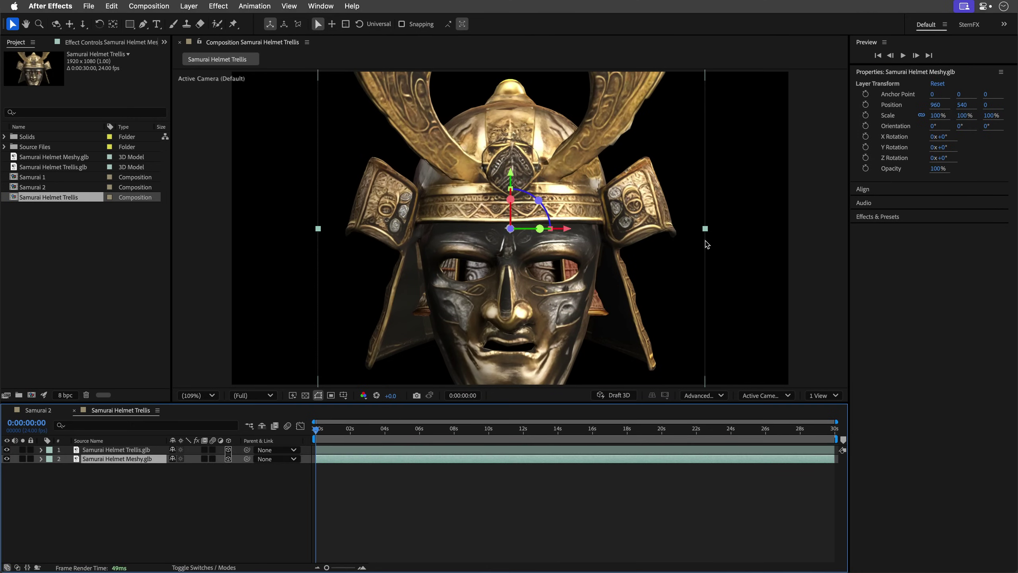
left_click(937, 115)
type("60")
key("Return")
Step: Move the Meshy helmet to the right and the Trellis helmet to the left
left_click_drag(546, 226, 678, 227)
left_click(481, 257)
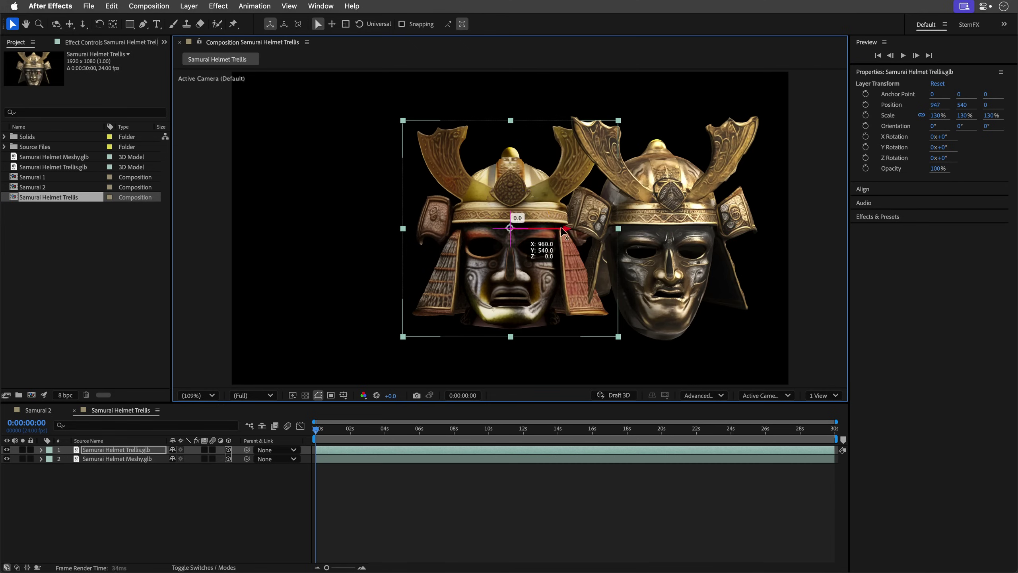
left_click_drag(553, 229, 445, 229)
left_click(681, 233)
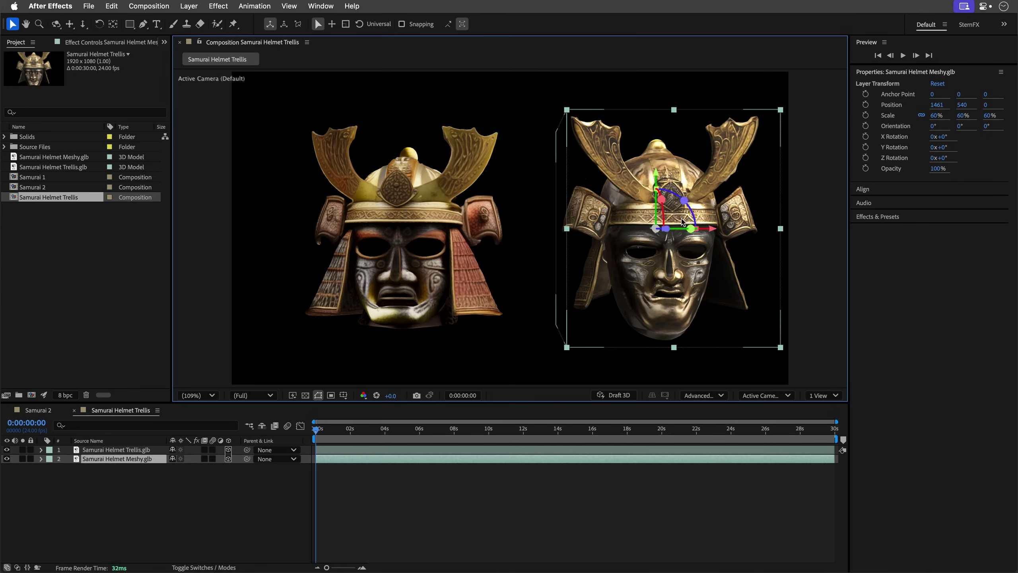
left_click(399, 491)
Step: Orbit the camera around both helmets to inspect them from front and angled views
scroll(492, 241, "up", 6)
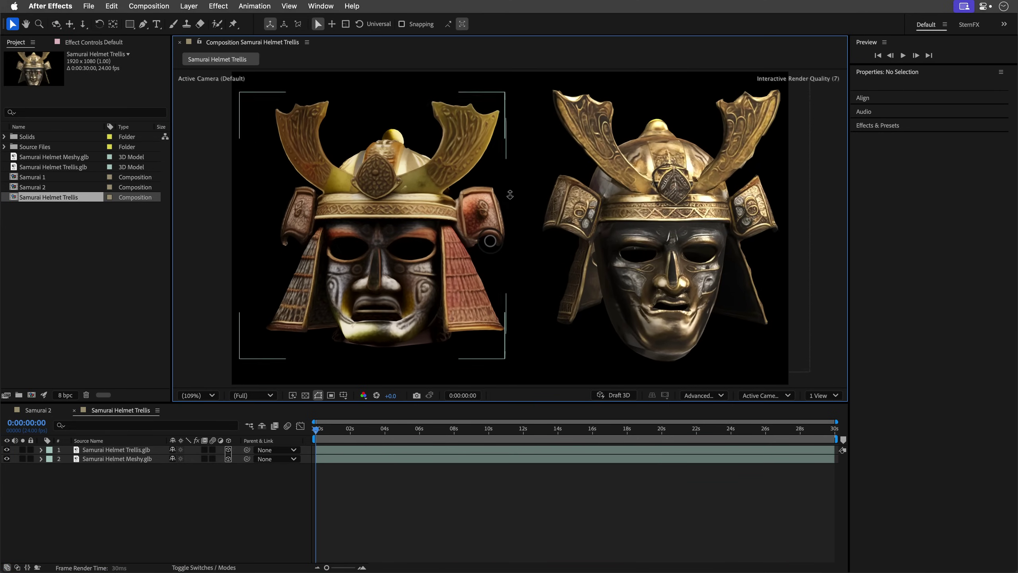
mouse_move(398, 221)
left_mouse_down()
mouse_move(391, 217)
mouse_move(448, 211)
mouse_move(401, 222)
left_mouse_up()
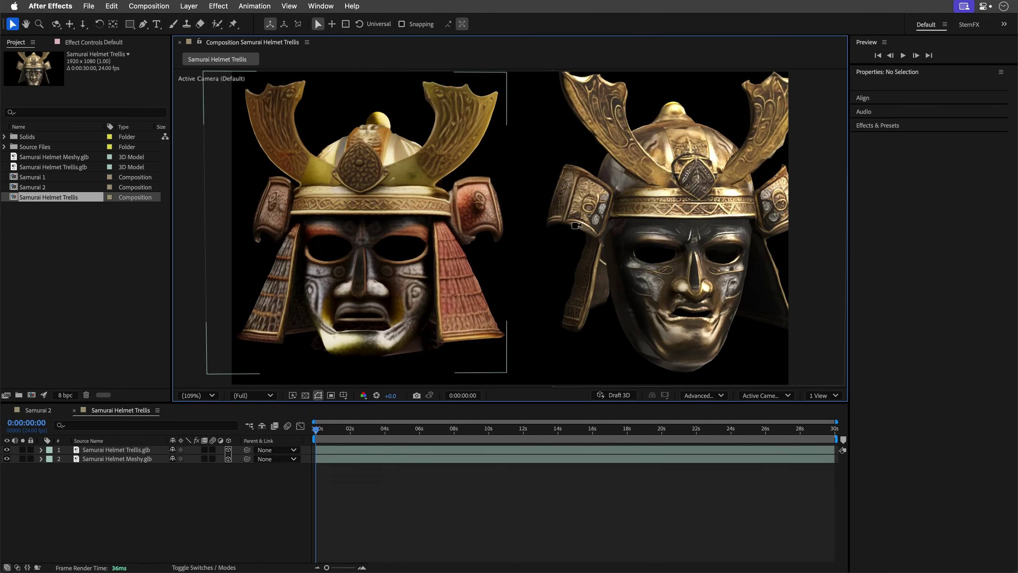
mouse_move(756, 231)
left_mouse_down()
mouse_move(698, 230)
mouse_move(746, 228)
left_mouse_up()
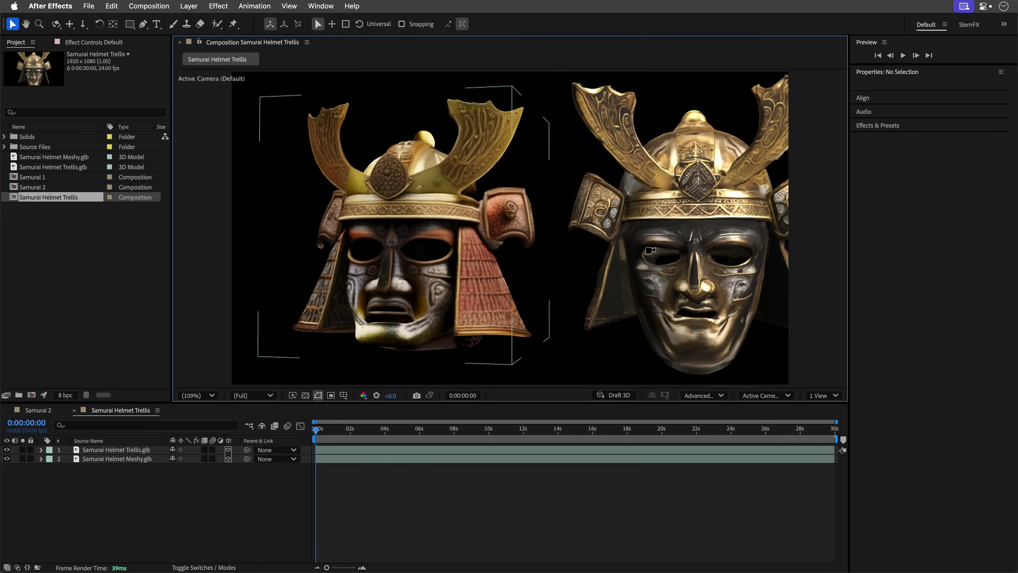
scroll(597, 238, "up", 4)
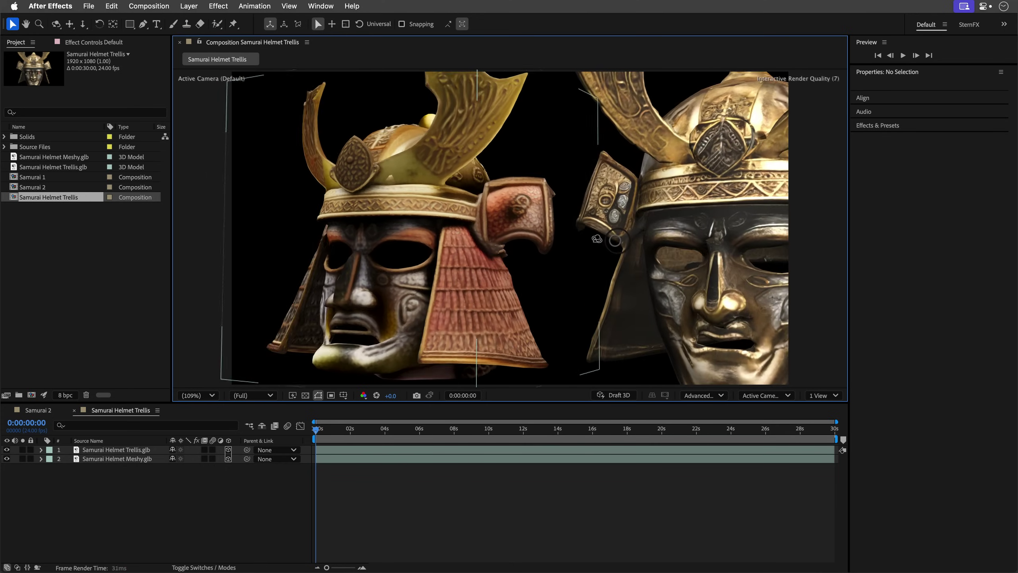
left_click_drag(597, 239, 509, 225)
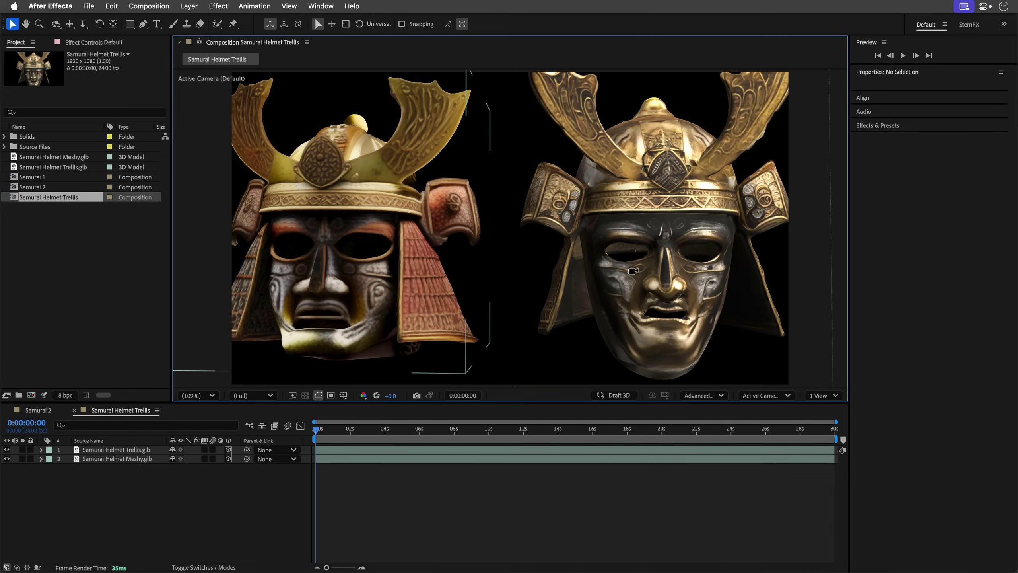
left_click_drag(626, 247, 583, 243)
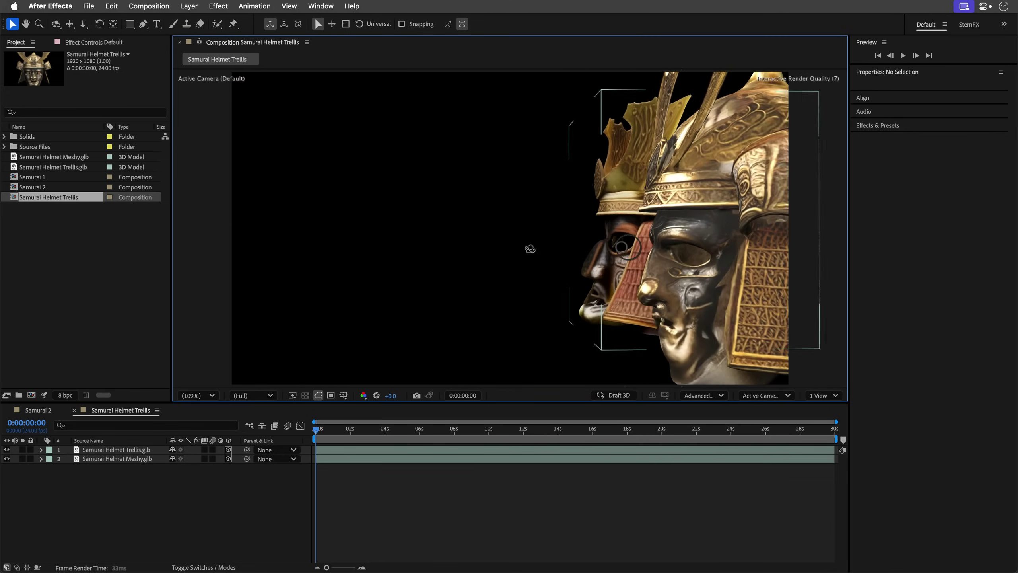
left_click_drag(470, 246, 635, 250)
left_click_drag(501, 231, 440, 231)
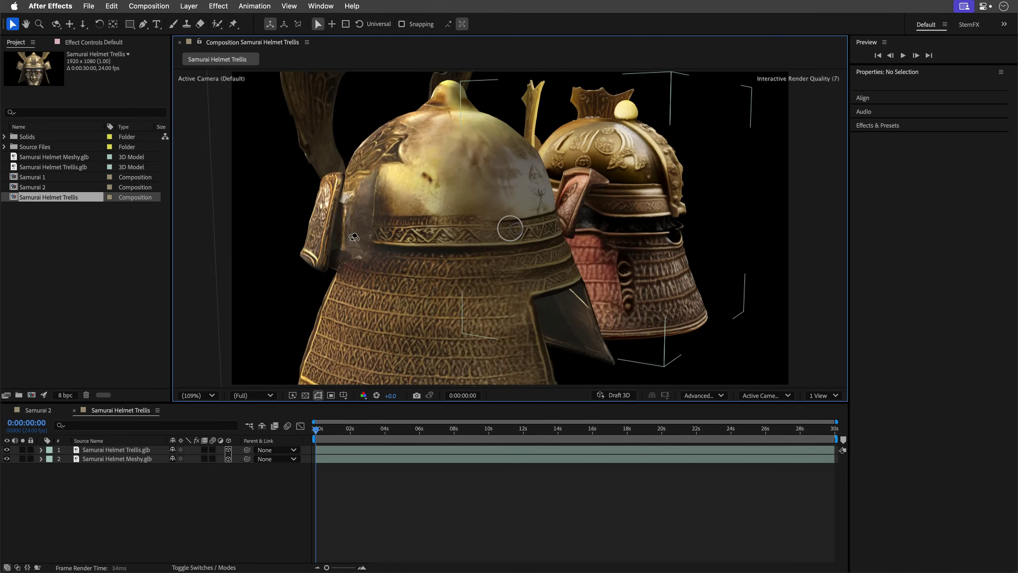
left_click_drag(310, 204, 365, 229)
left_click_drag(474, 221, 460, 270)
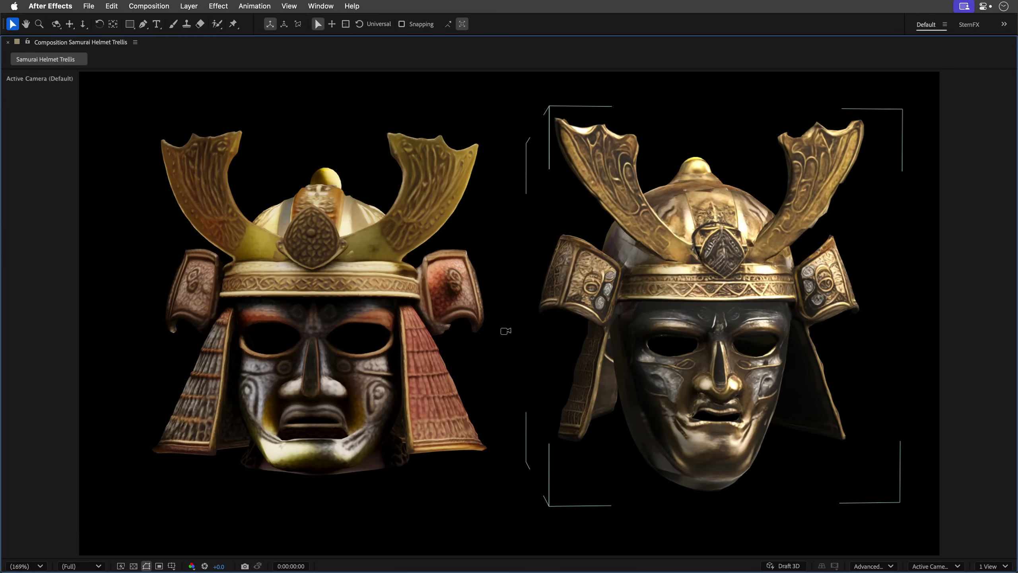
Step: Restore the normal workspace with ` and return to the Samurai 2 timeline
key("grave")
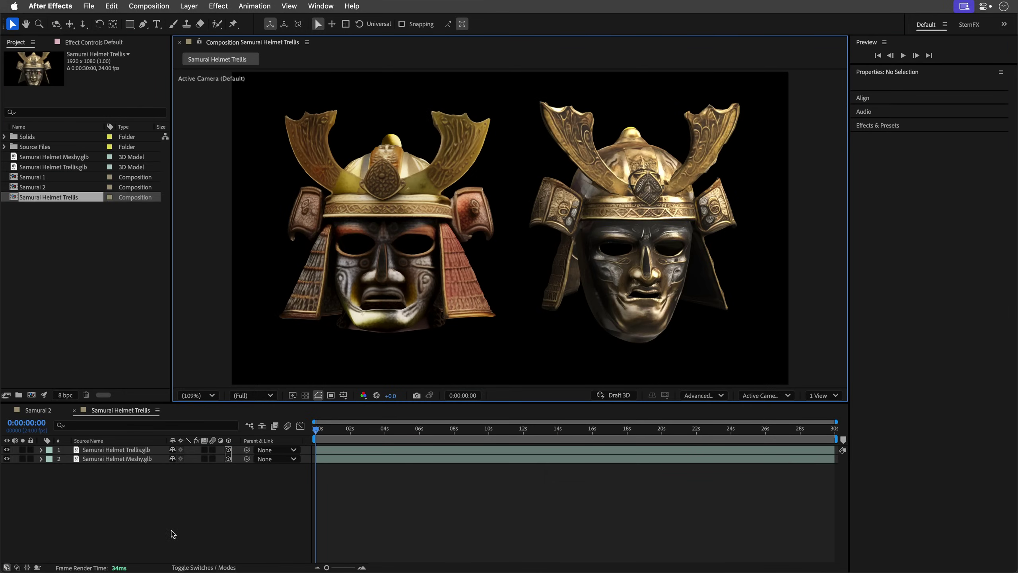
left_click(119, 411)
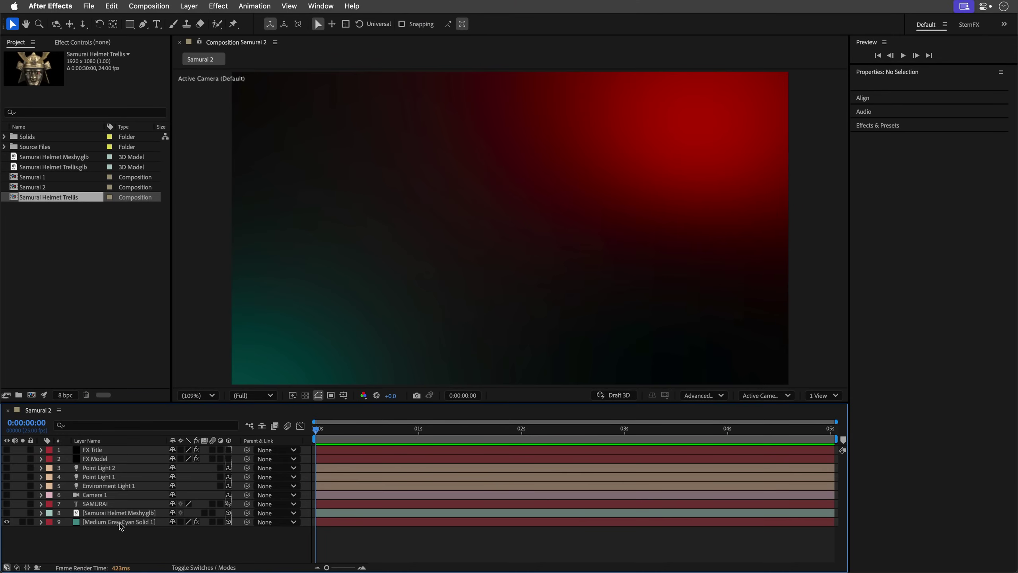
Step: Collapse the 4-Color Gradient and Curves effects on the Medium Gray-Cyan Solid 1 layer
left_click(121, 522)
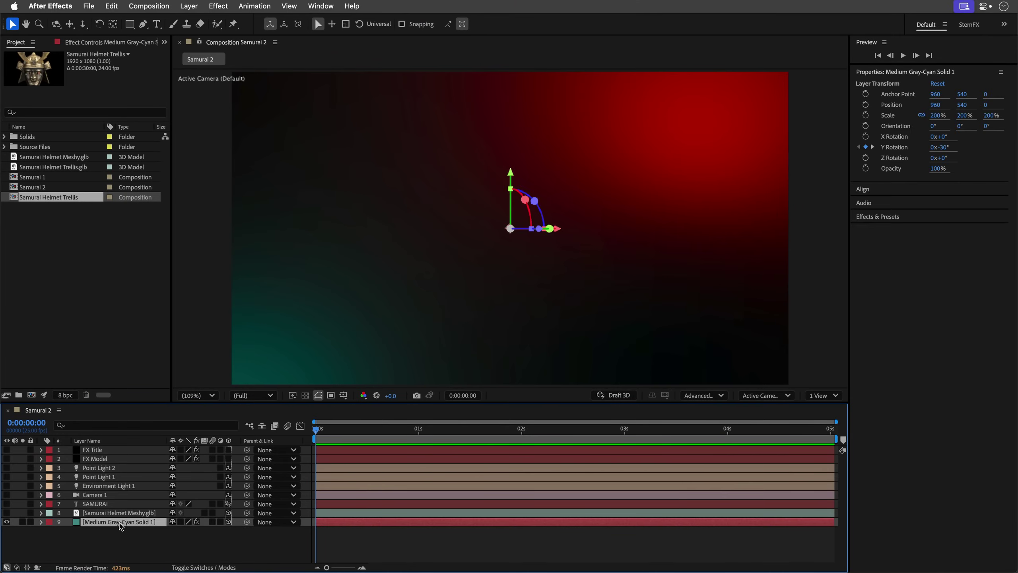
left_click(121, 42)
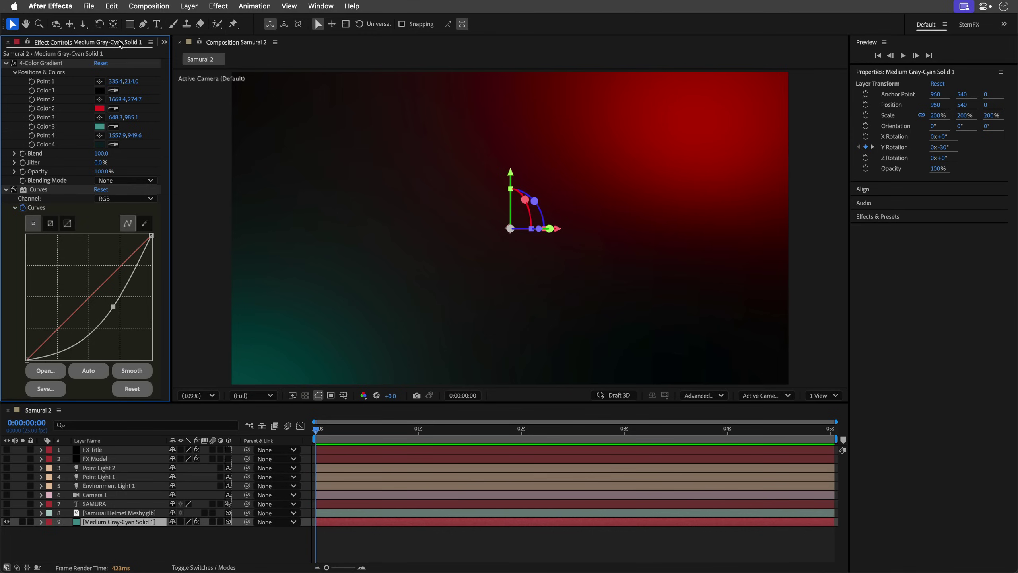
left_click(5, 64)
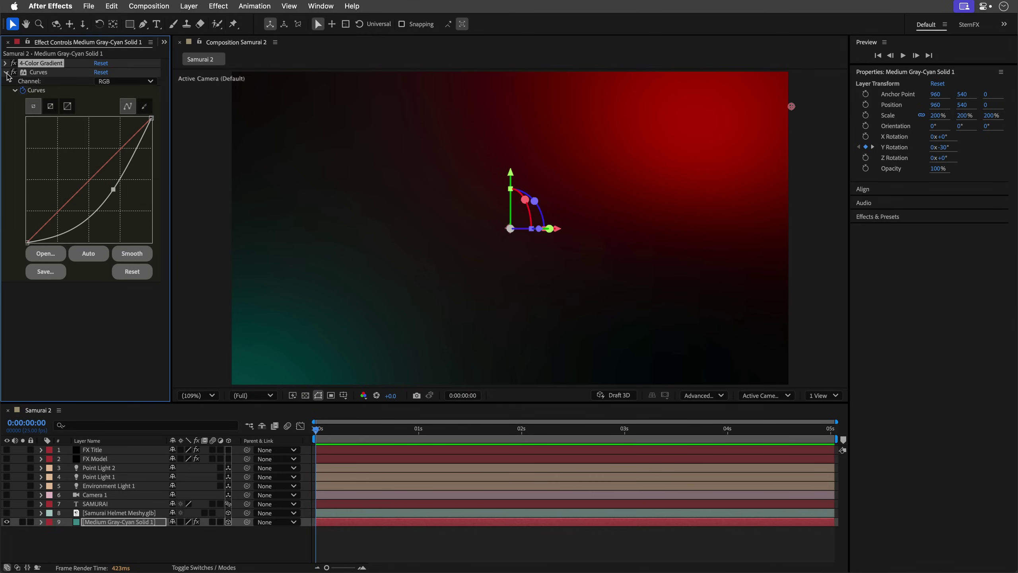
left_click(6, 72)
left_click(108, 522)
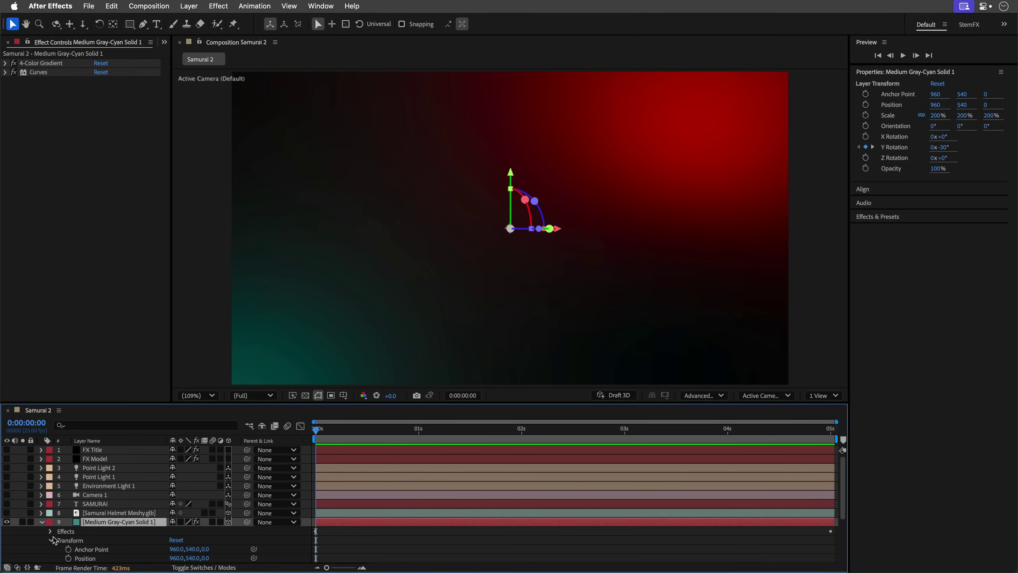
Step: Reveal the background solid's Geometry Options curvature settings
scroll(97, 536, "down", 4)
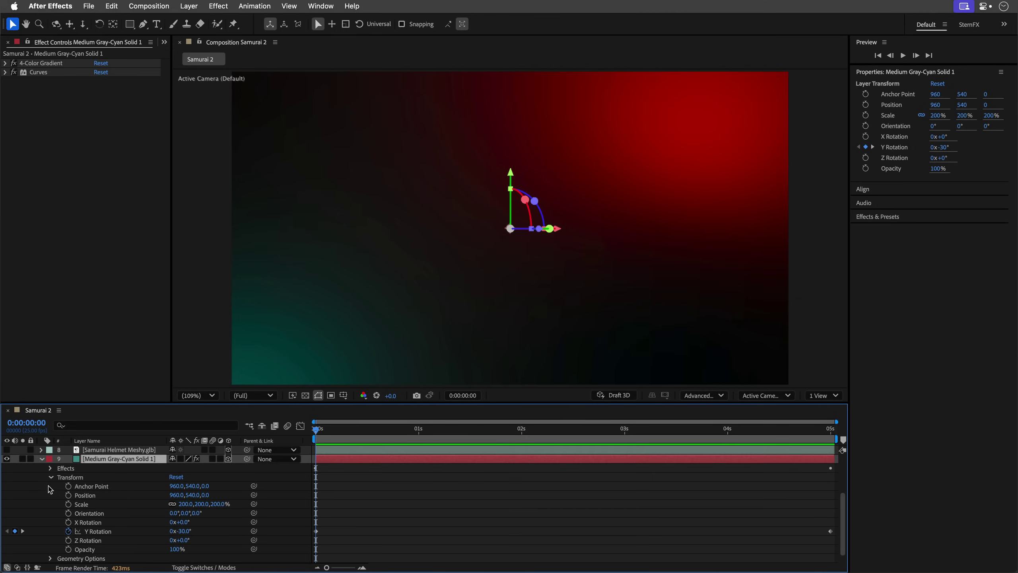
scroll(50, 489, "down", 1)
left_click(50, 550)
scroll(52, 549, "down", 2)
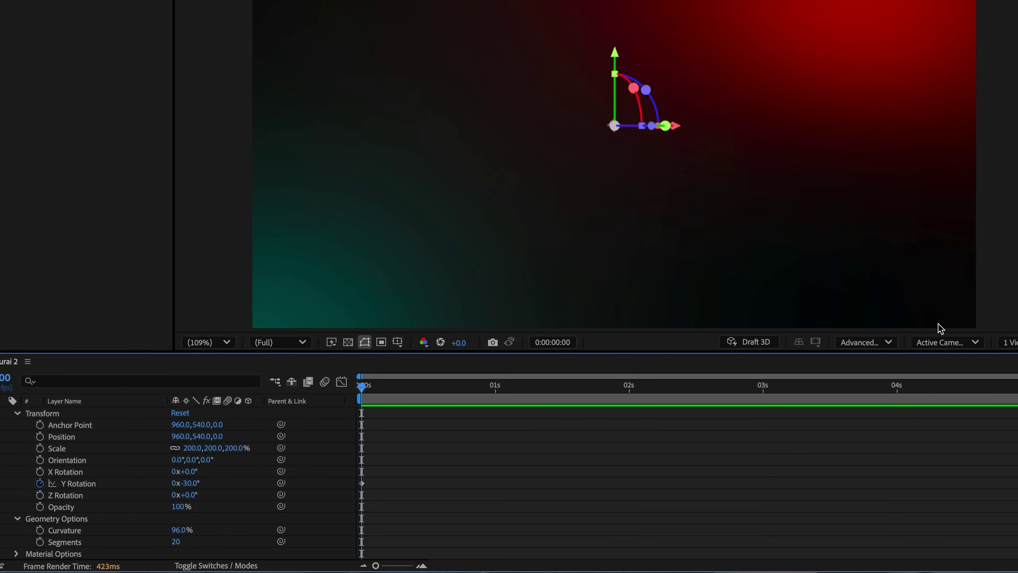
Step: Switch the viewer to Custom View 1 and orbit around the curved solid, previewing its rotation
left_click(954, 344)
left_click(978, 230)
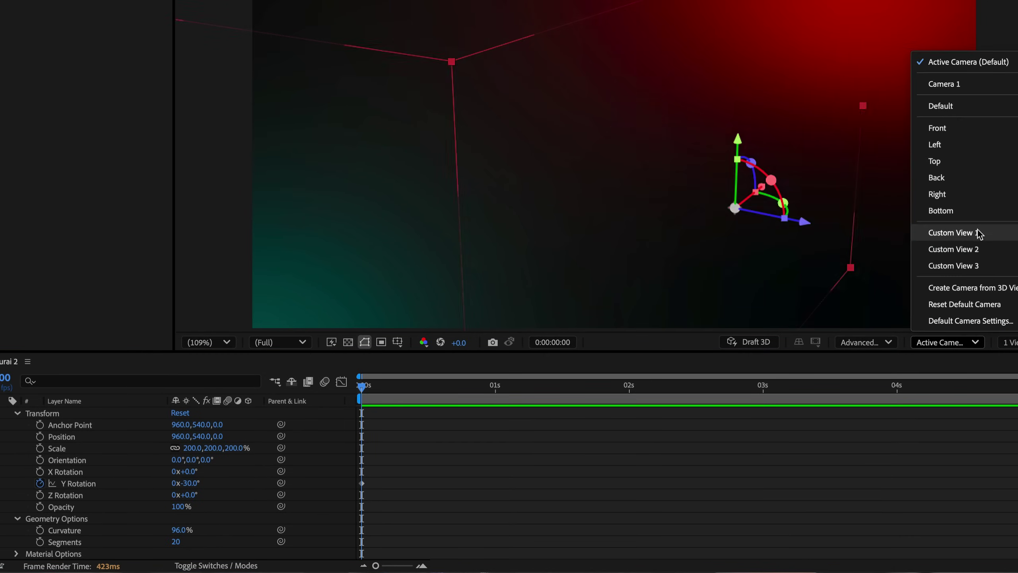
left_click_drag(670, 180, 641, 171)
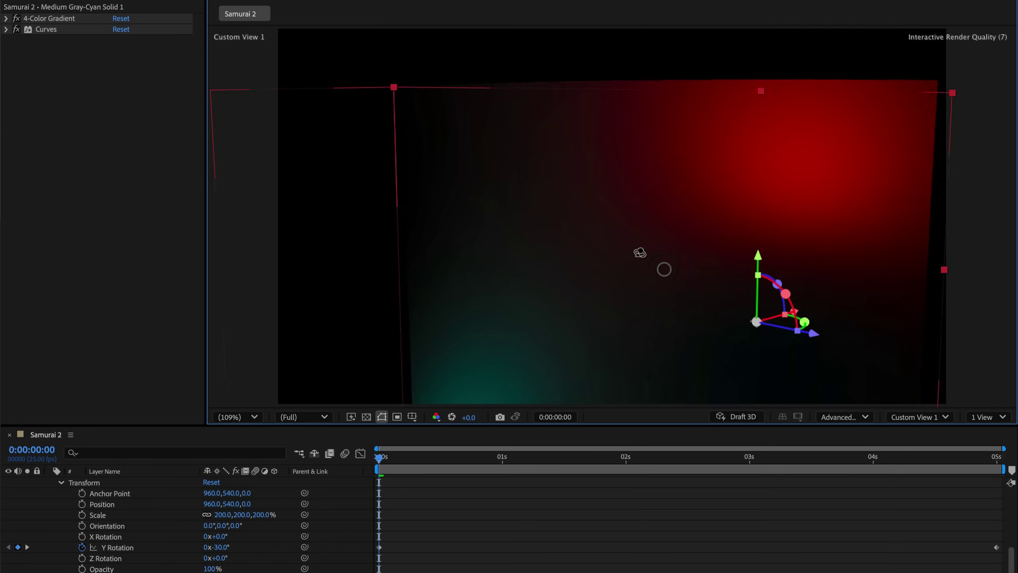
left_click_drag(637, 258, 597, 384)
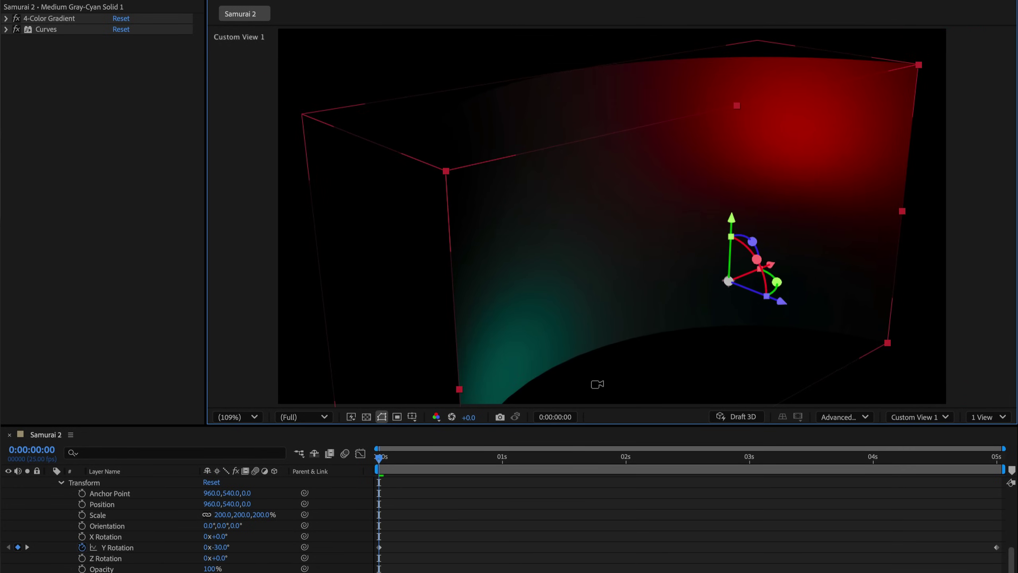
left_click_drag(401, 465, 508, 437)
key("Home")
left_click_drag(614, 219, 521, 233)
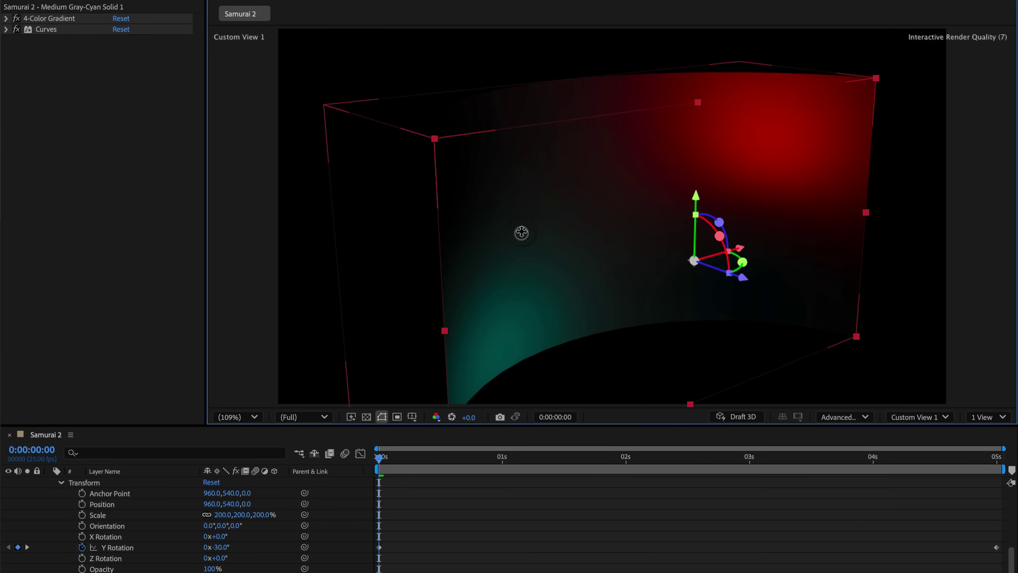
scroll(109, 550, "up", 5)
Step: Collapse the solid and make the samurai helmet model visible, reframing the view around it
left_click(50, 569)
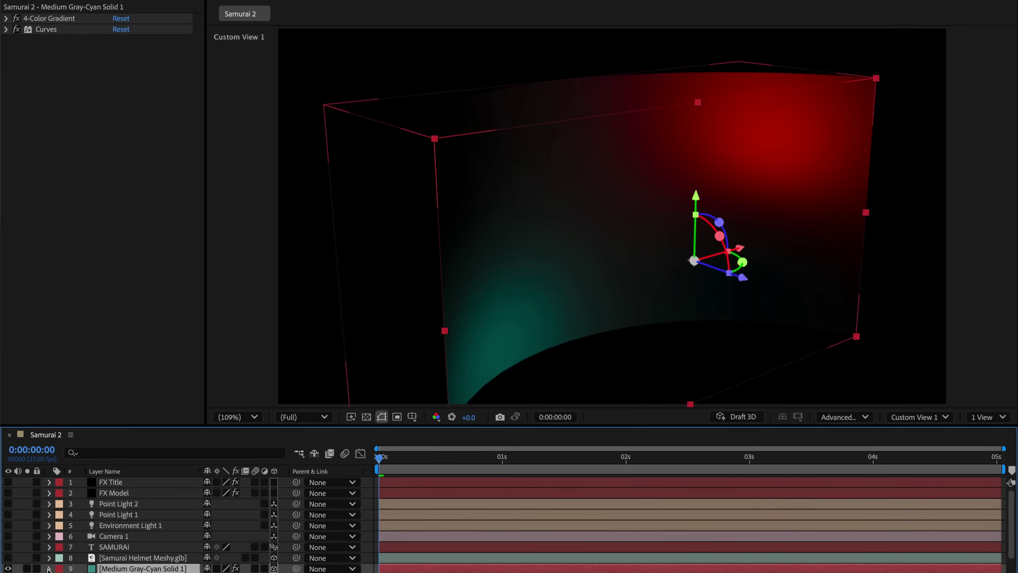
left_click(7, 558)
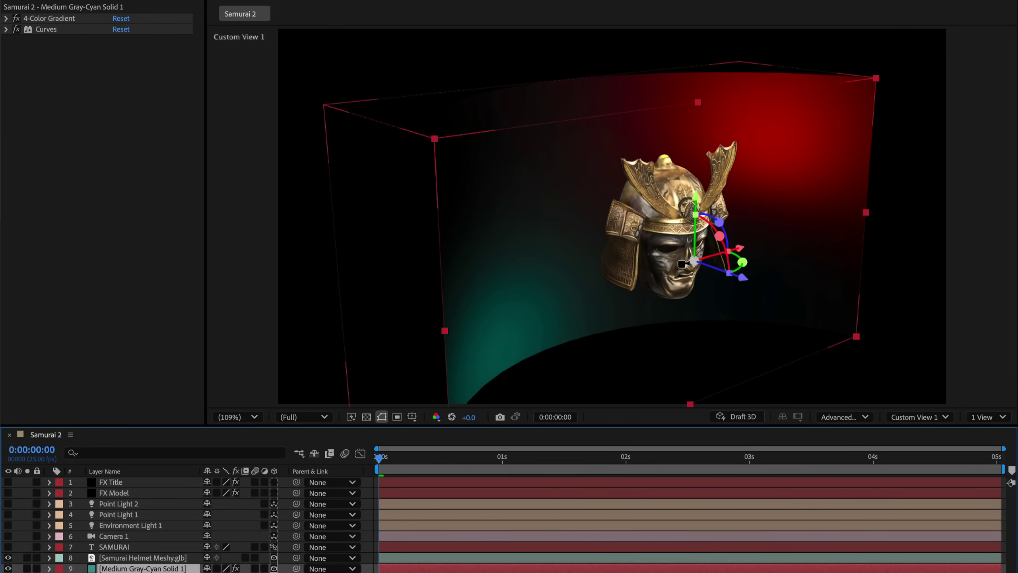
left_click_drag(397, 464, 300, 445)
left_click_drag(711, 257, 661, 259)
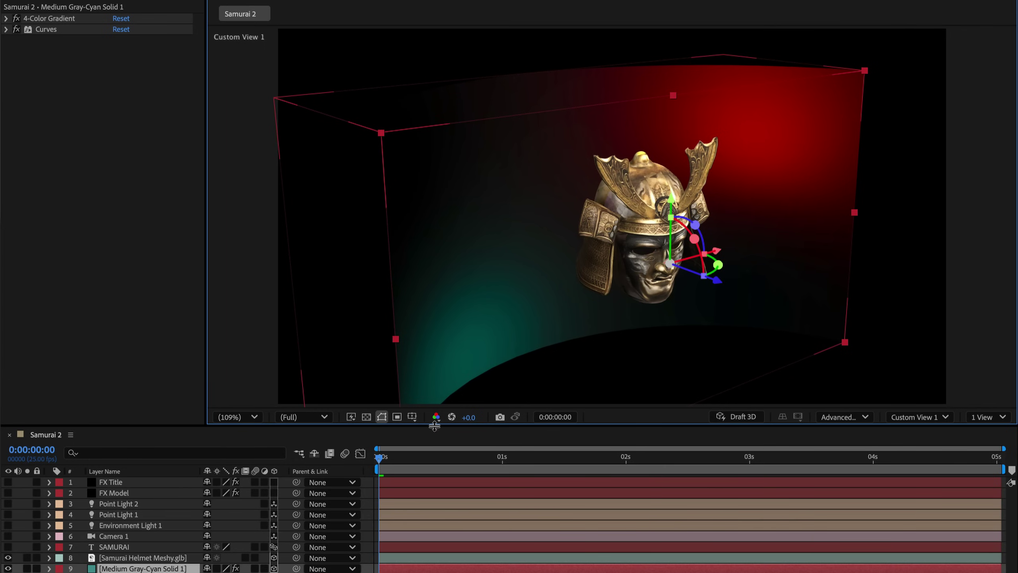
Step: Show the SAMURAI 3D title at the end of the timeline and select its layer
left_click(8, 546)
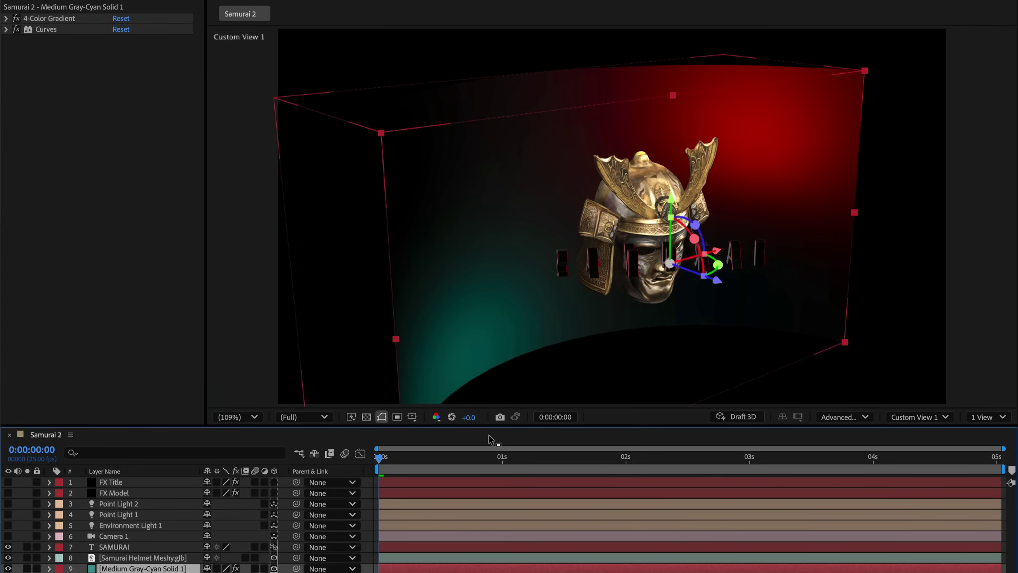
left_click_drag(518, 457, 996, 457)
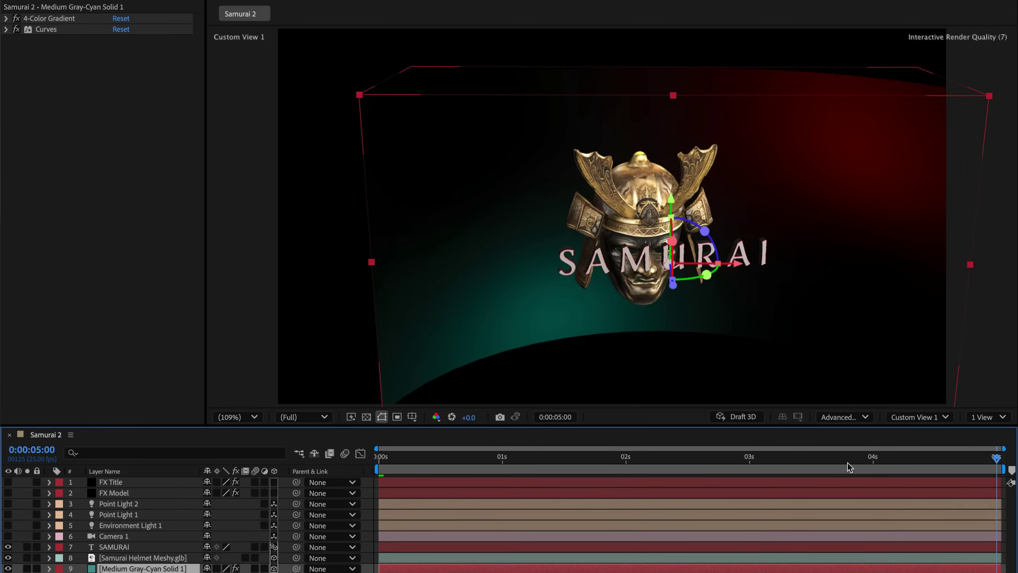
left_click(110, 546)
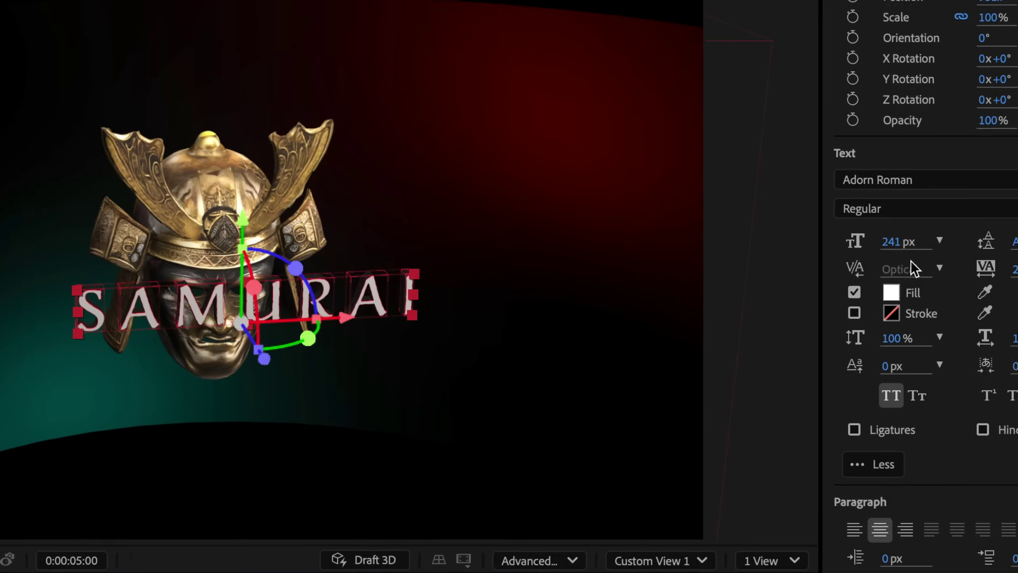
left_click_drag(153, 351, 173, 304)
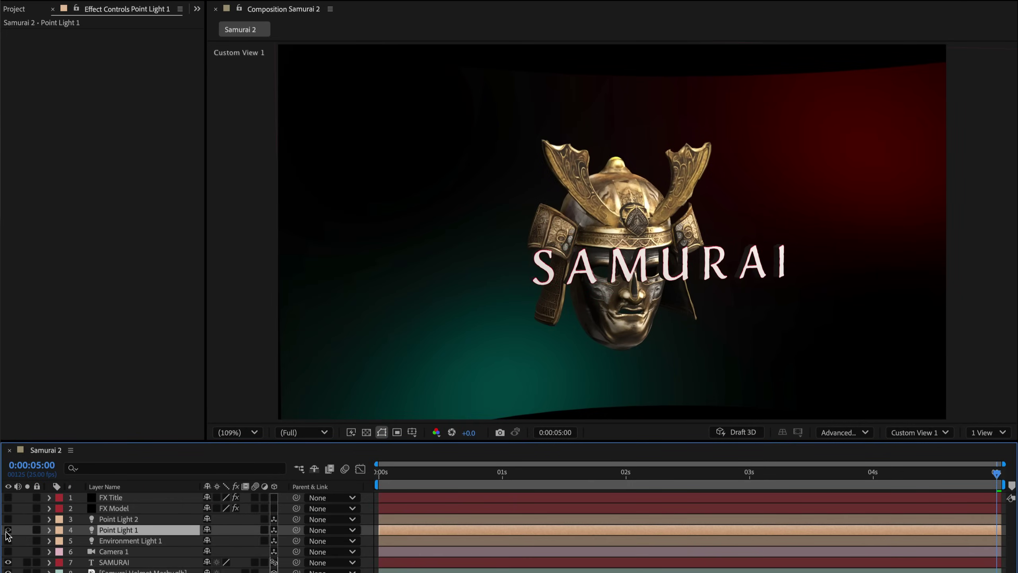
Step: Enable Point Light 1, Point Light 2 and Environment Light 1, showing its keyframes at 3 seconds
left_click(8, 530)
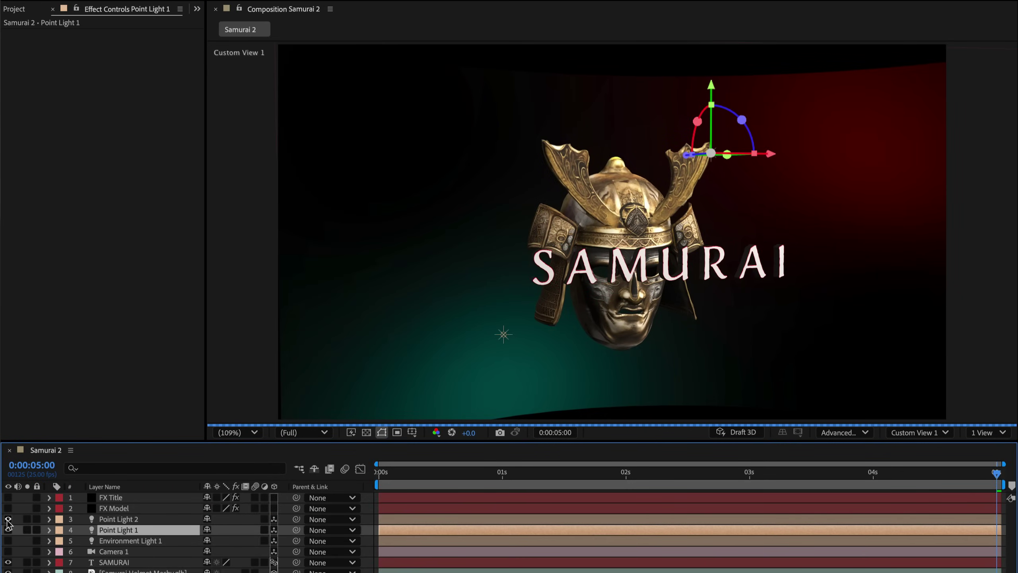
left_click(7, 519)
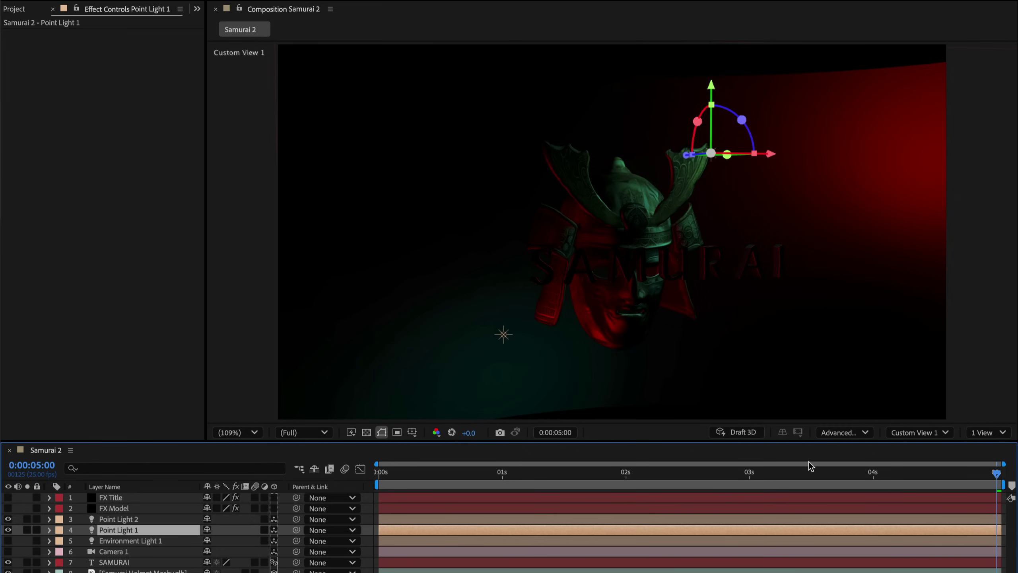
left_click(137, 543)
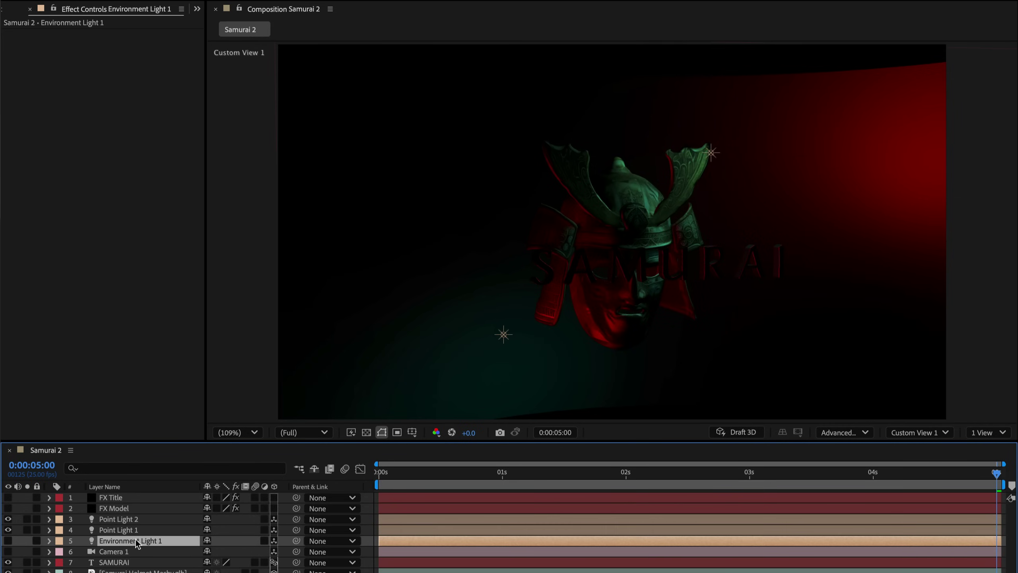
left_click(8, 541)
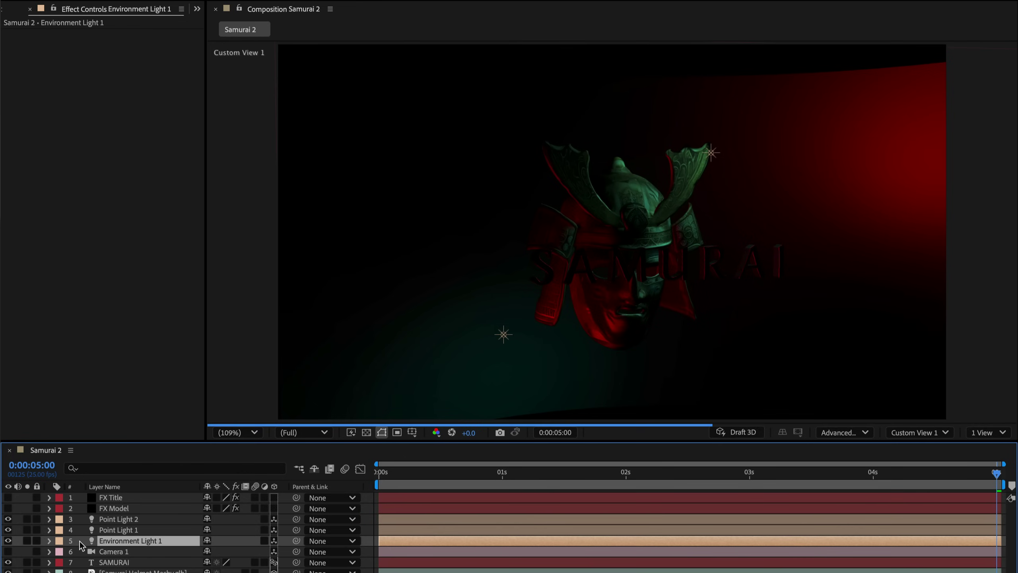
key("u")
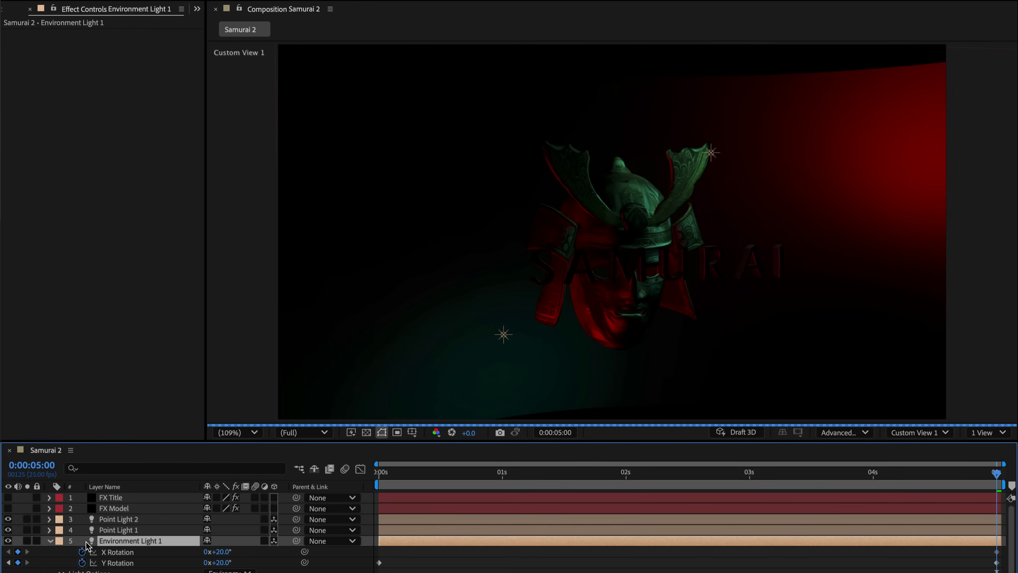
left_click(380, 473)
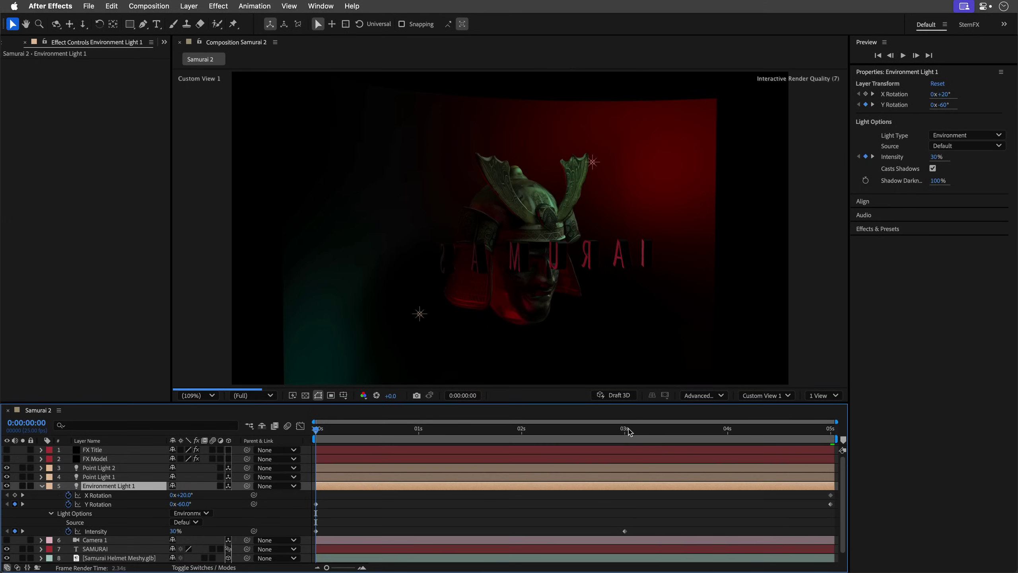
left_click(628, 431)
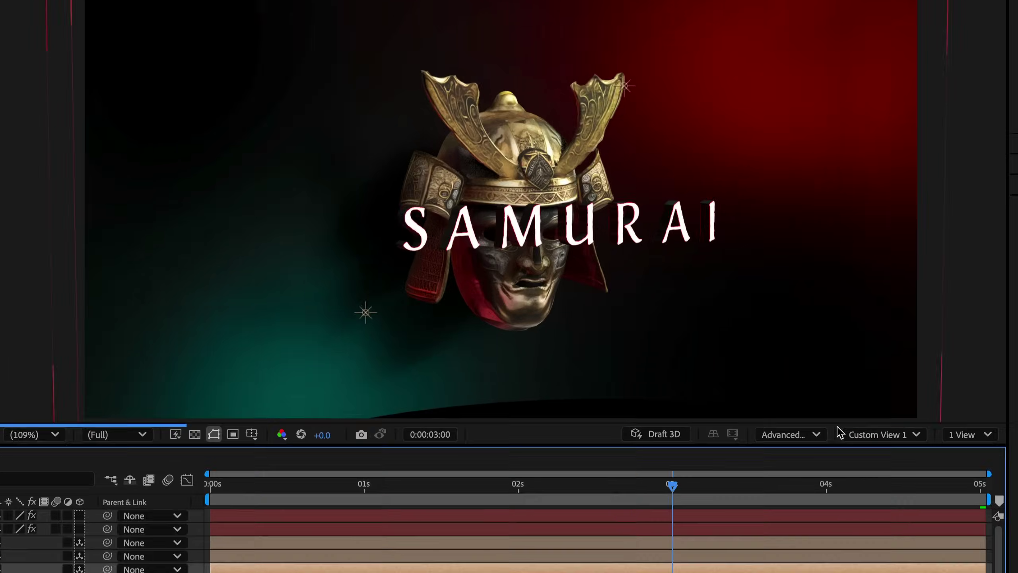
Step: Keep the Advanced 3D shadow resolution at Double (128 MB) and collapse Environment Light 1
left_click(705, 395)
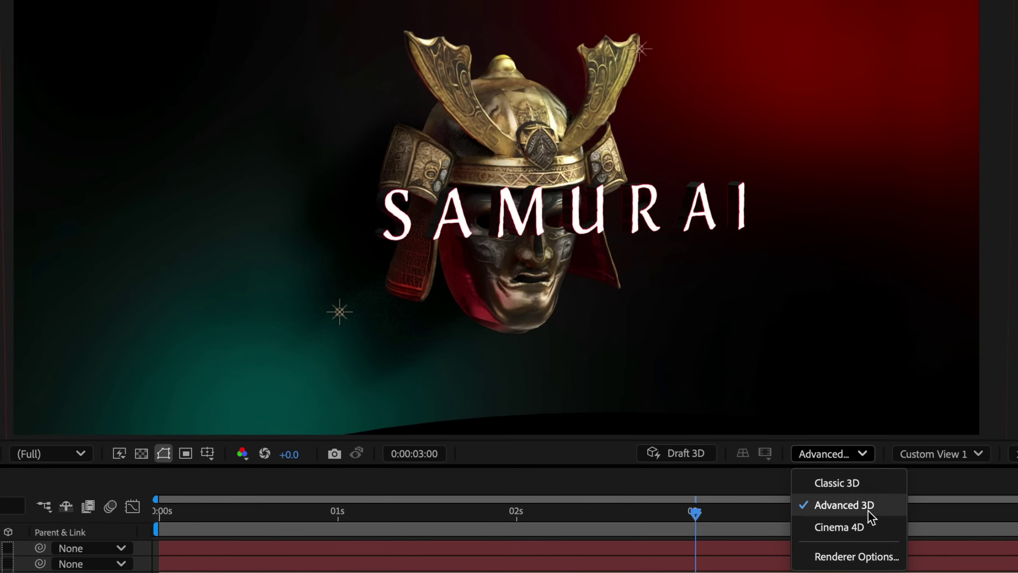
left_click(873, 556)
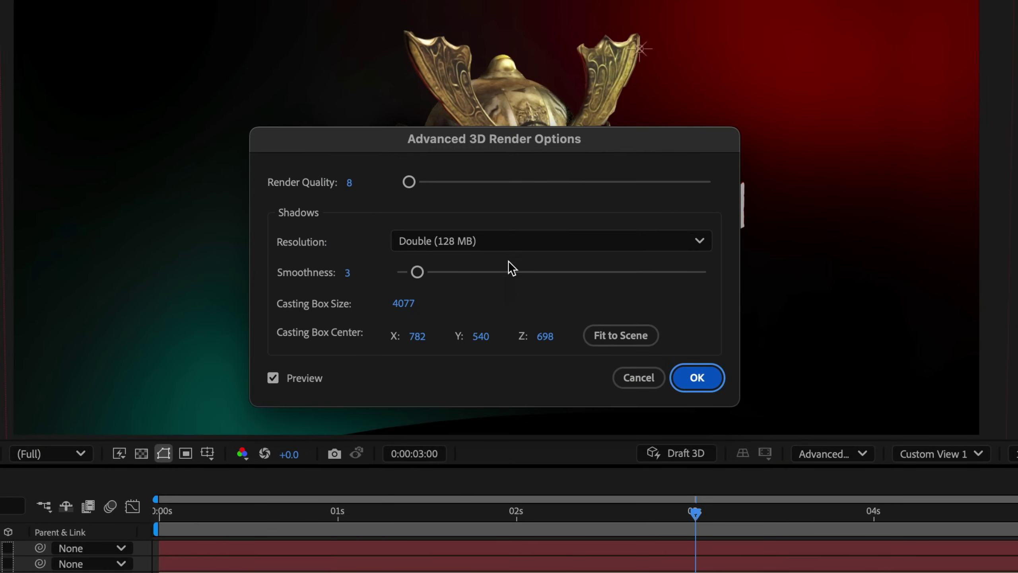
left_click(500, 242)
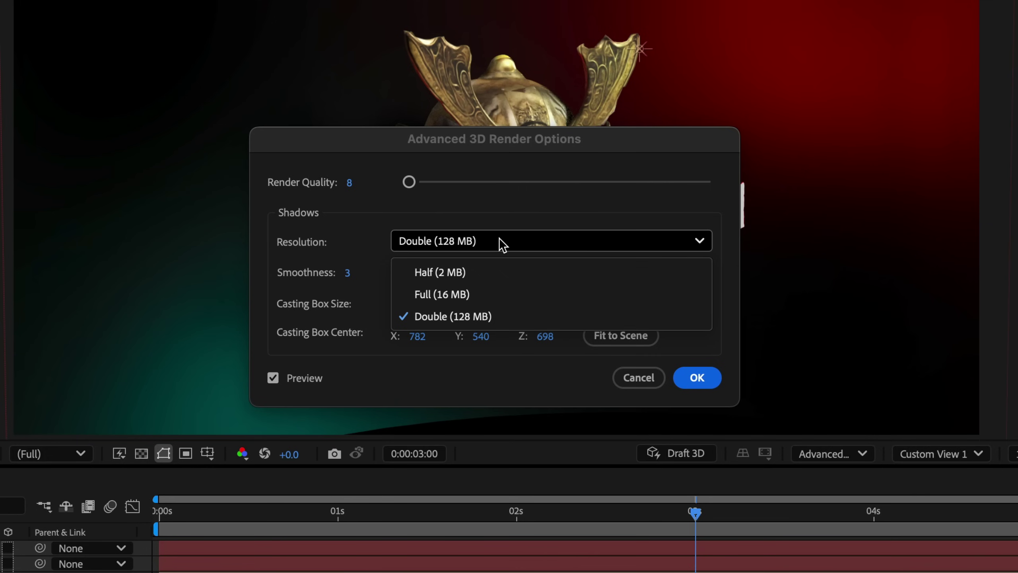
left_click(501, 317)
left_click(697, 378)
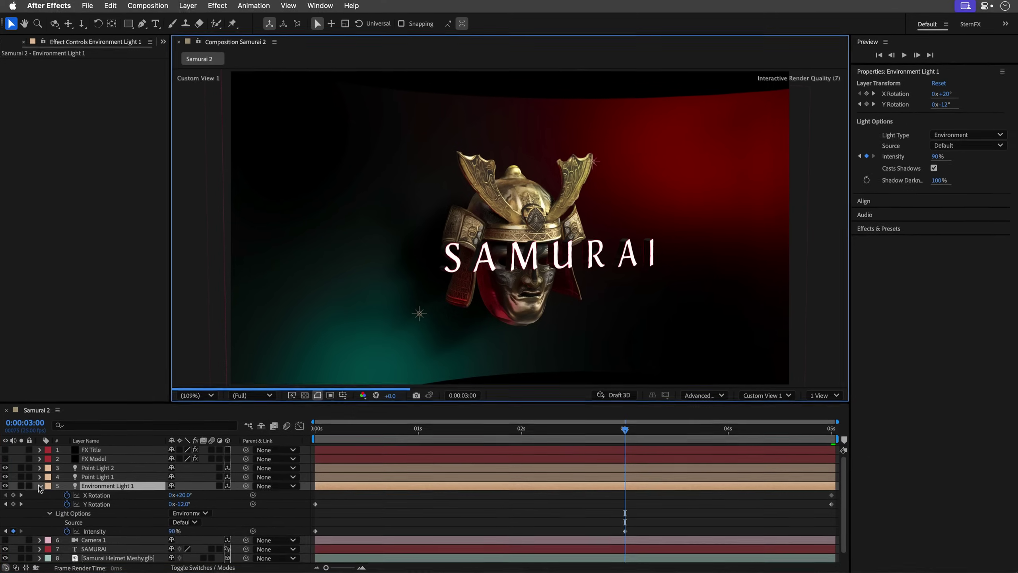
left_click(39, 486)
Step: Make Camera 1 visible and view the scene through Camera 1
left_click(47, 497)
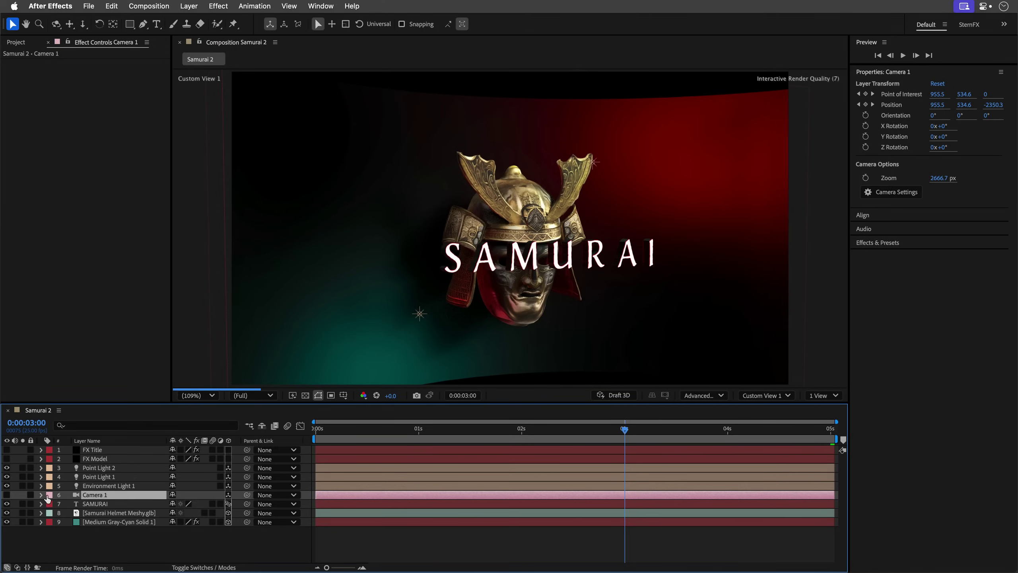
left_click(7, 495)
left_click(765, 395)
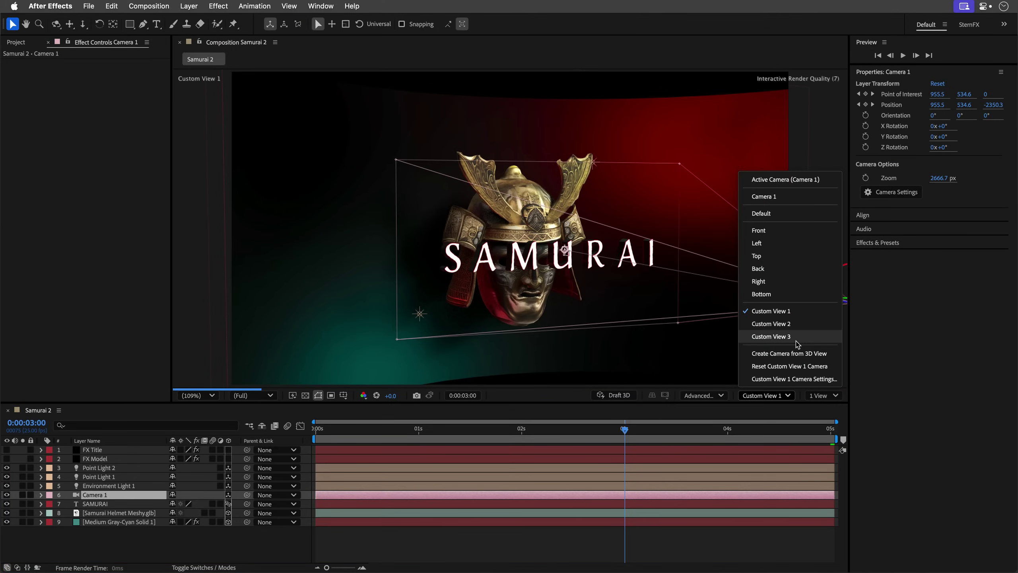
left_click(813, 180)
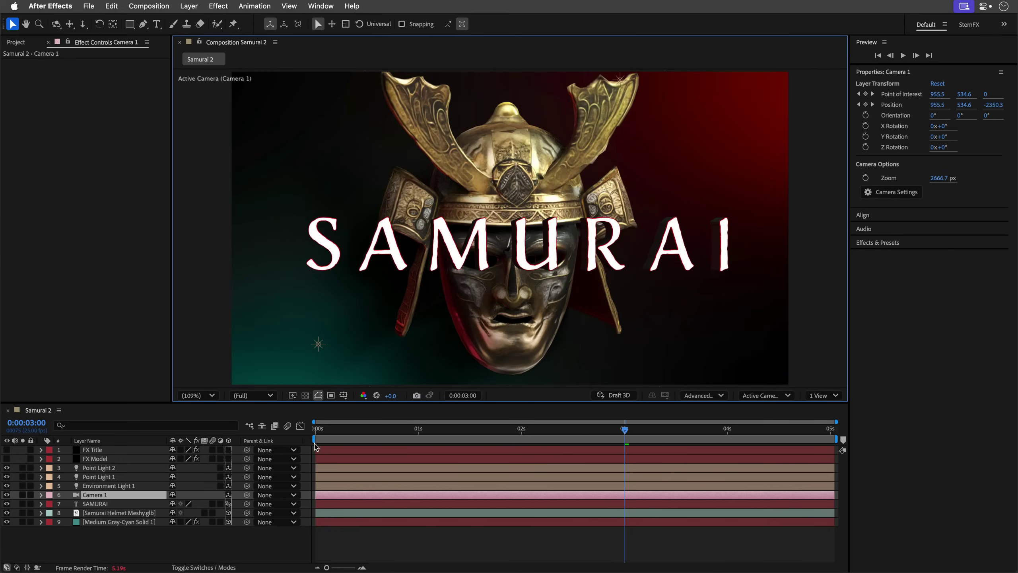
Step: Select the gray-cyan background solid and preview the camera push-in from the start
left_click(193, 284)
key("Home")
key("space")
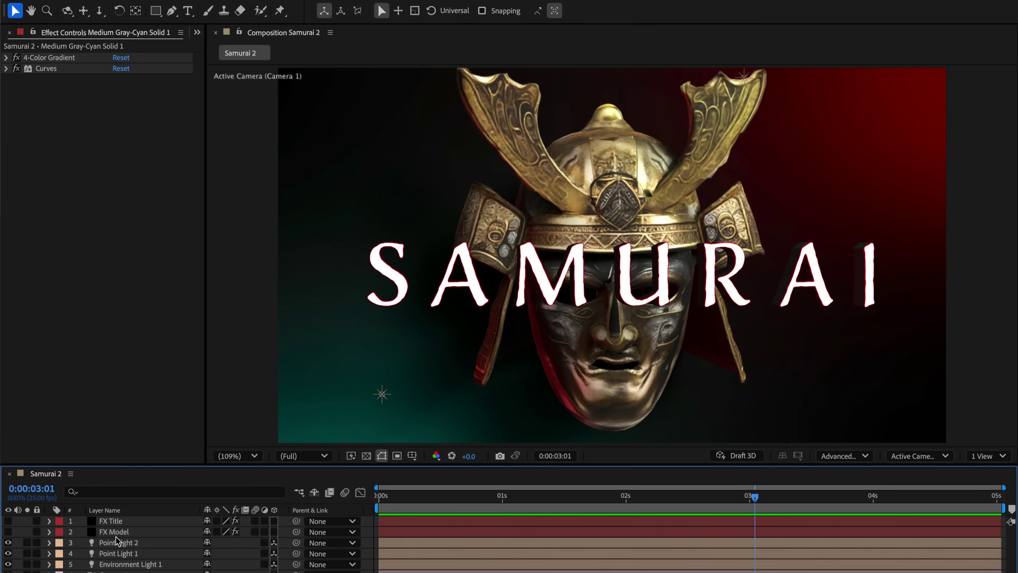
Step: Make the FX Model layer visible, keeping the helmet as its CC Composite Top Layer
left_click(102, 474)
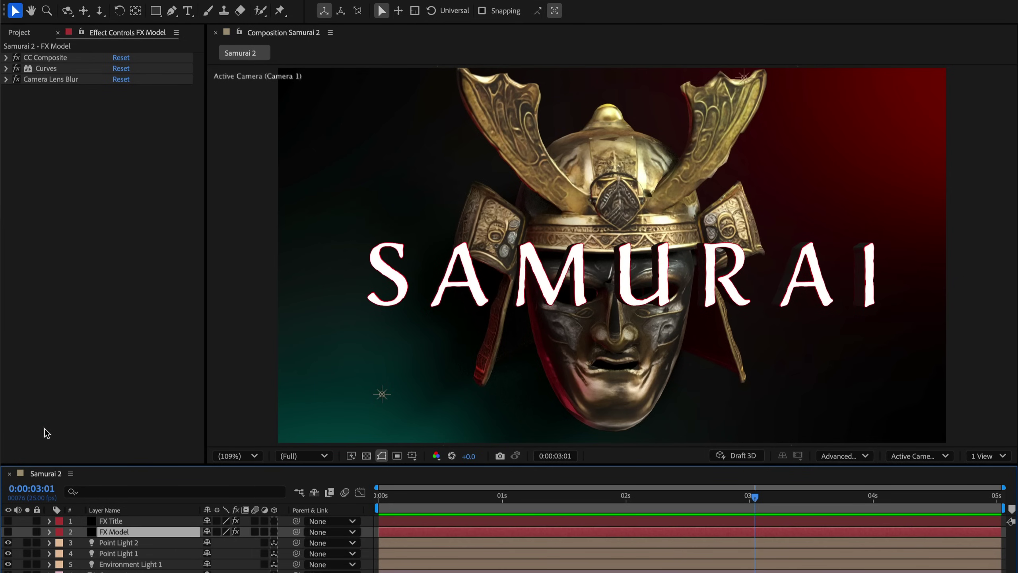
left_click(7, 532)
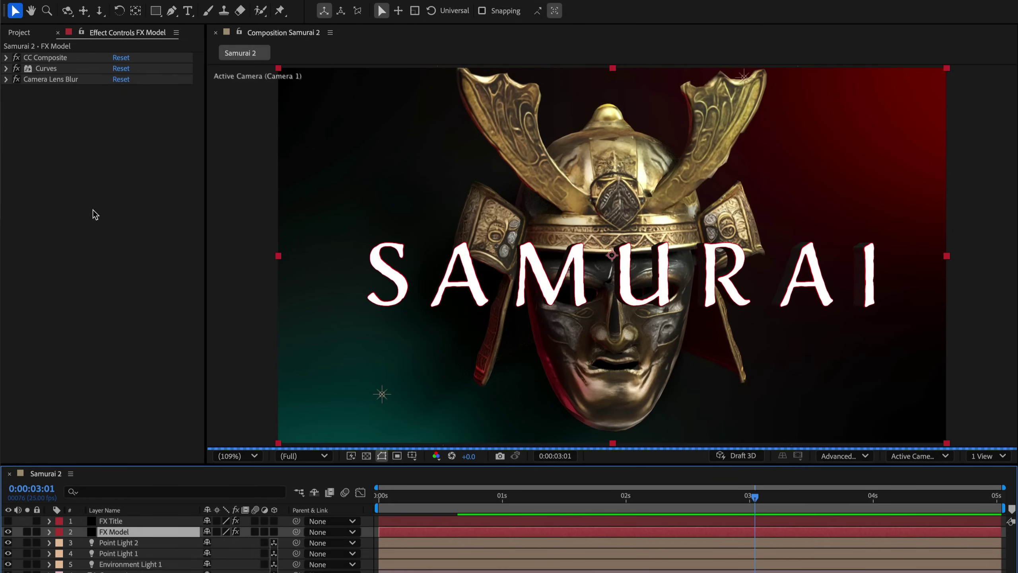
left_click(6, 58)
left_click(130, 68)
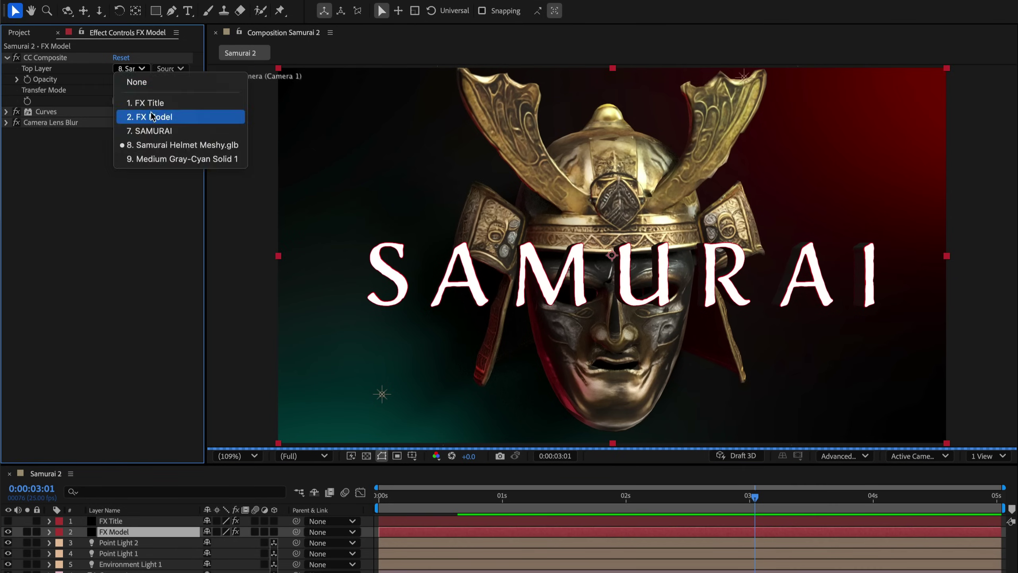
left_click(158, 145)
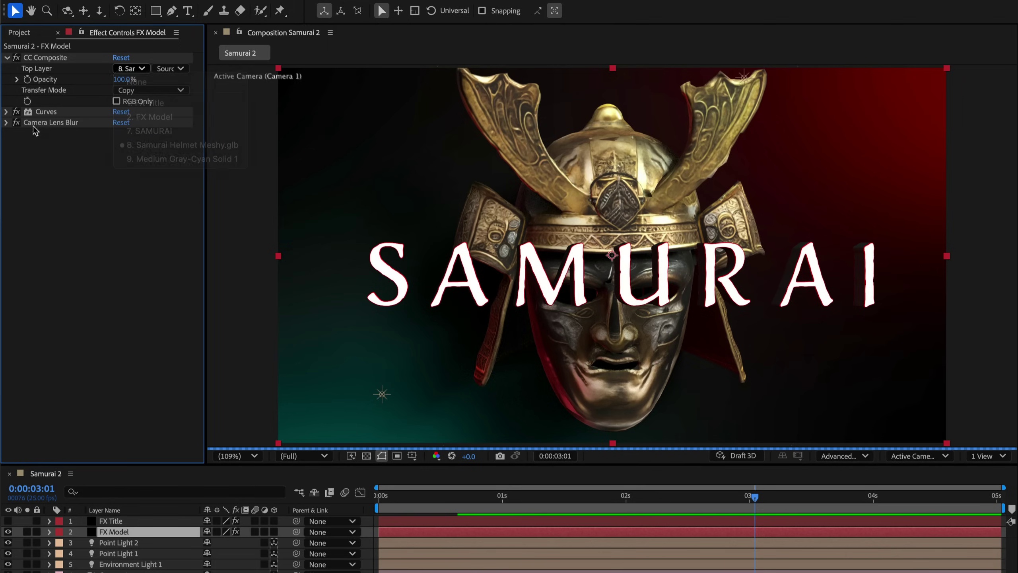
left_click(6, 111)
left_click(5, 111)
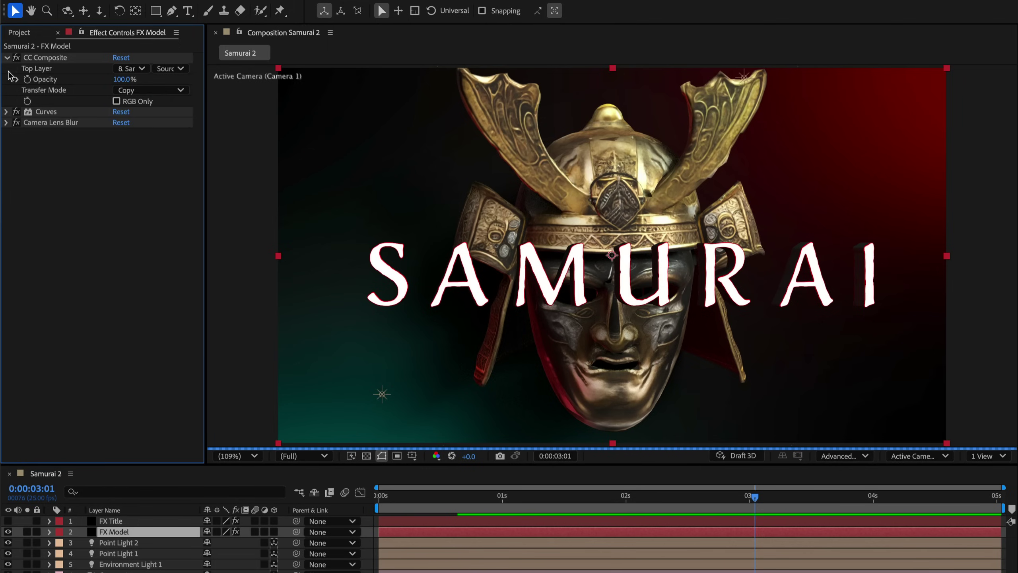
Step: Show the Camera Lens Blur radius keyframes and check the 19.8 blur at 0:00:04:00
left_click(7, 79)
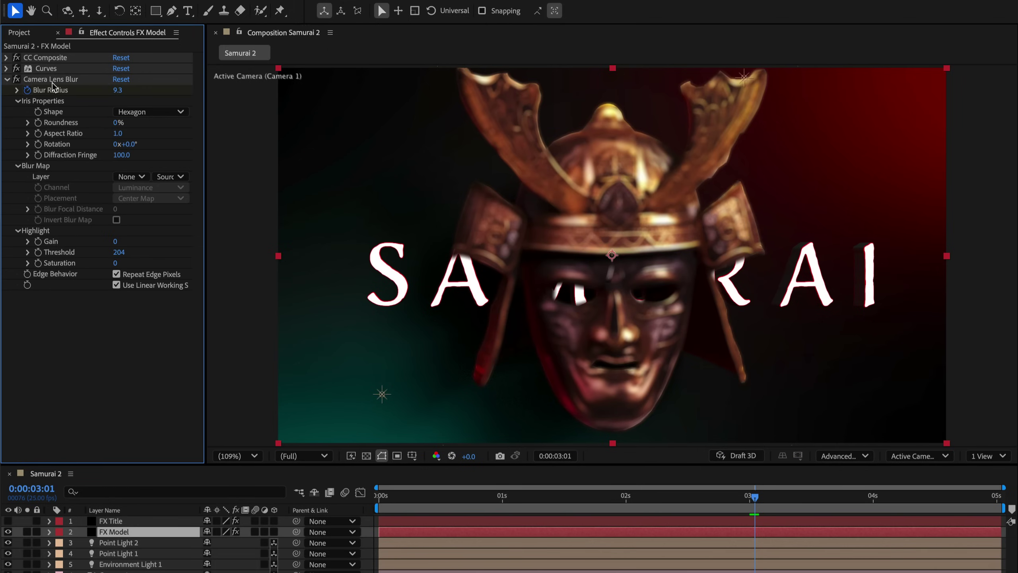
key("u")
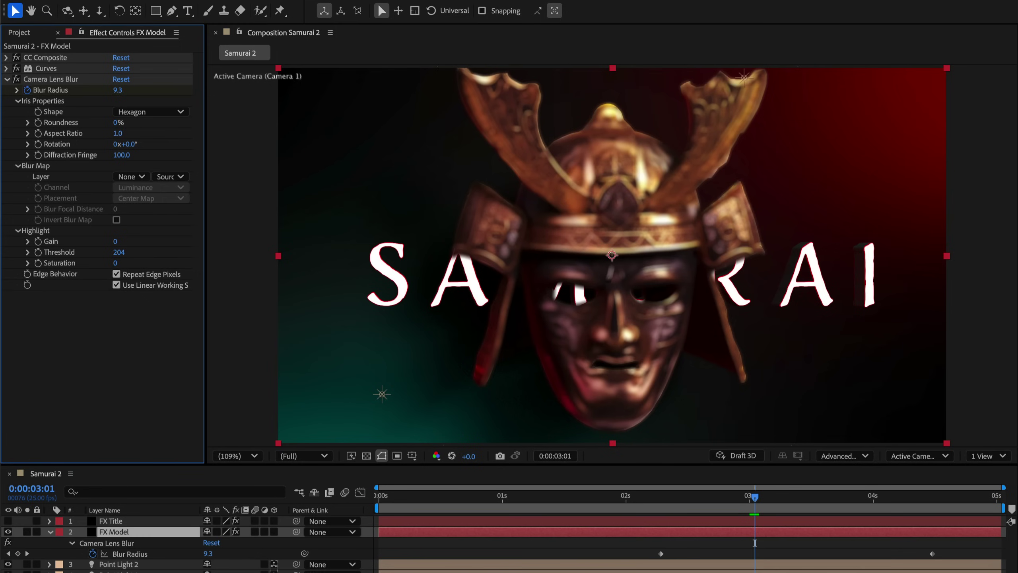
left_click_drag(776, 498, 875, 506)
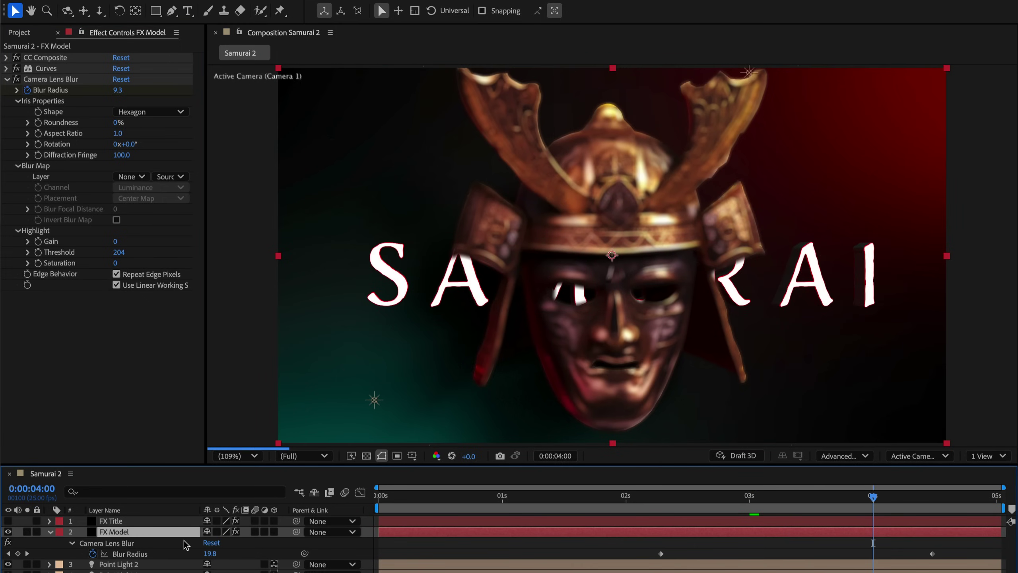
left_click(113, 523)
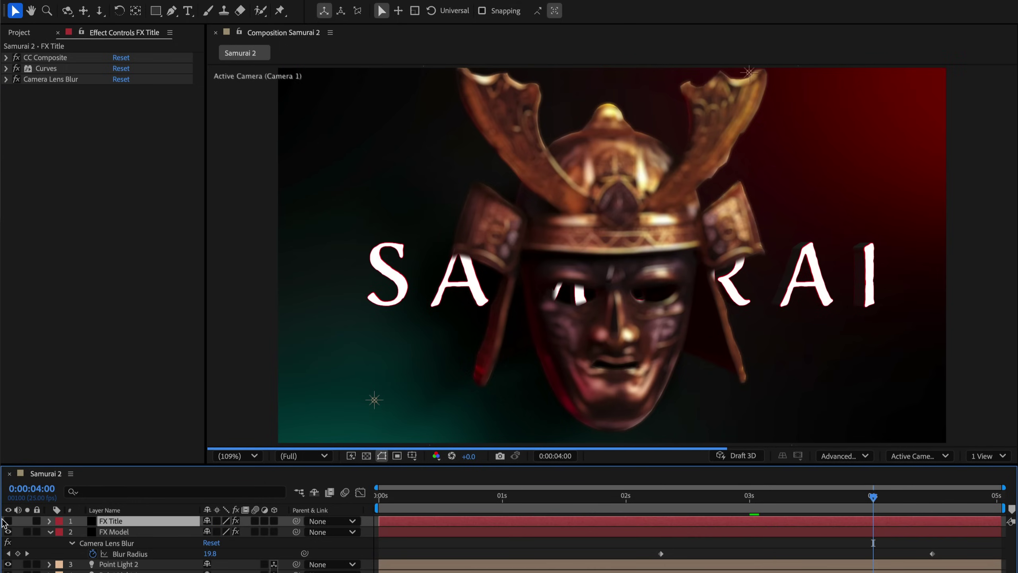
Step: Set FX Title's CC Composite Top Layer to 7. SAMURAI and reveal its Blur Radius keyframes
left_click(7, 57)
left_click(130, 68)
left_click(149, 131)
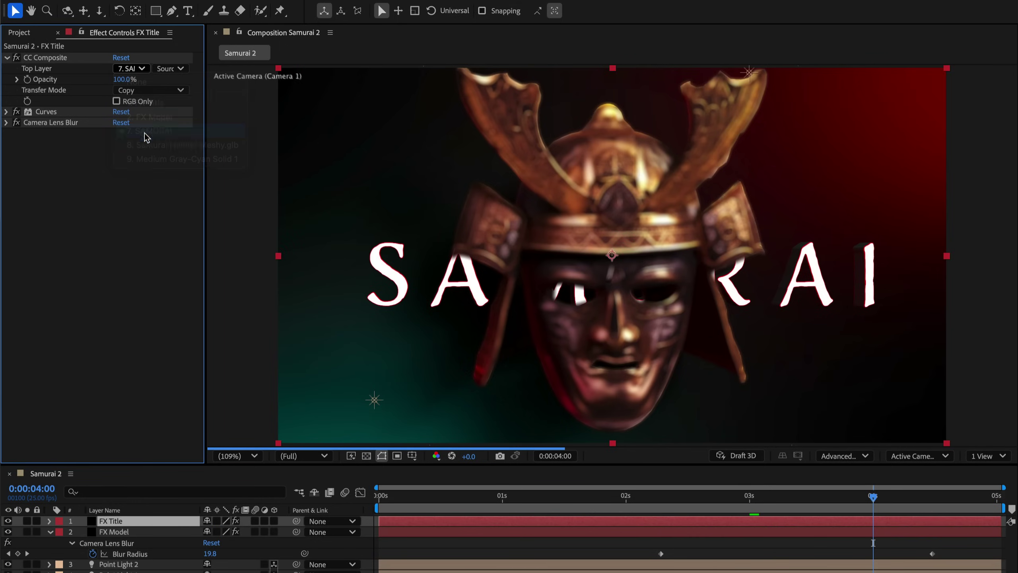
key("u")
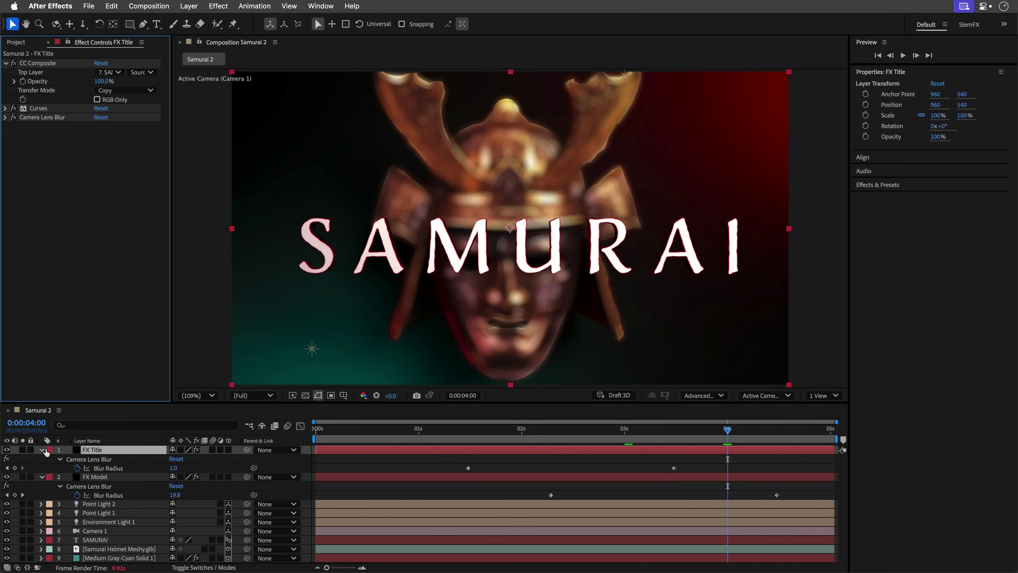
Step: Collapse FX Title and FX Model, then turn off the eyes of layers 7 and 8
left_click(43, 450)
left_click(43, 459)
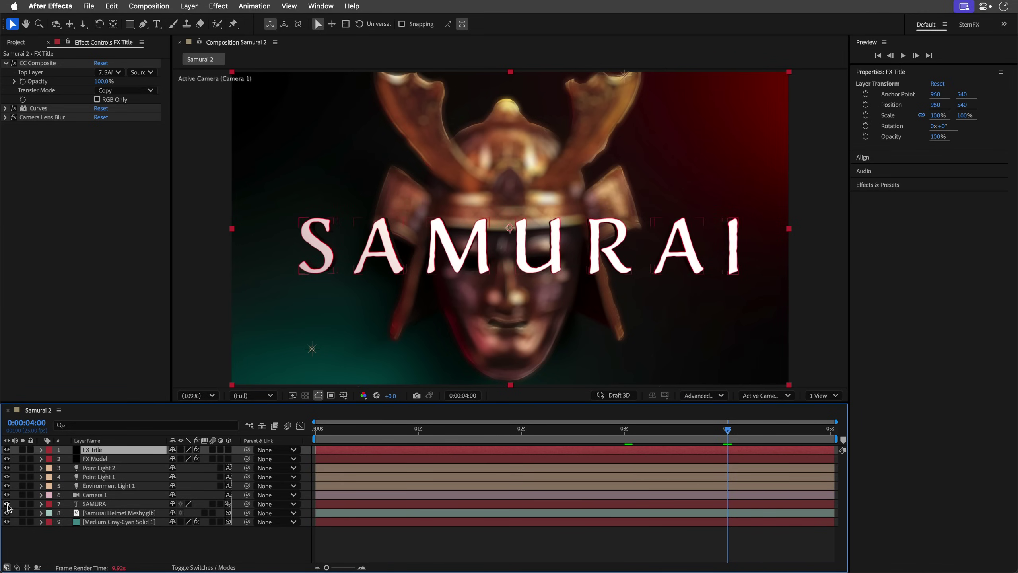
left_click_drag(7, 505, 6, 514)
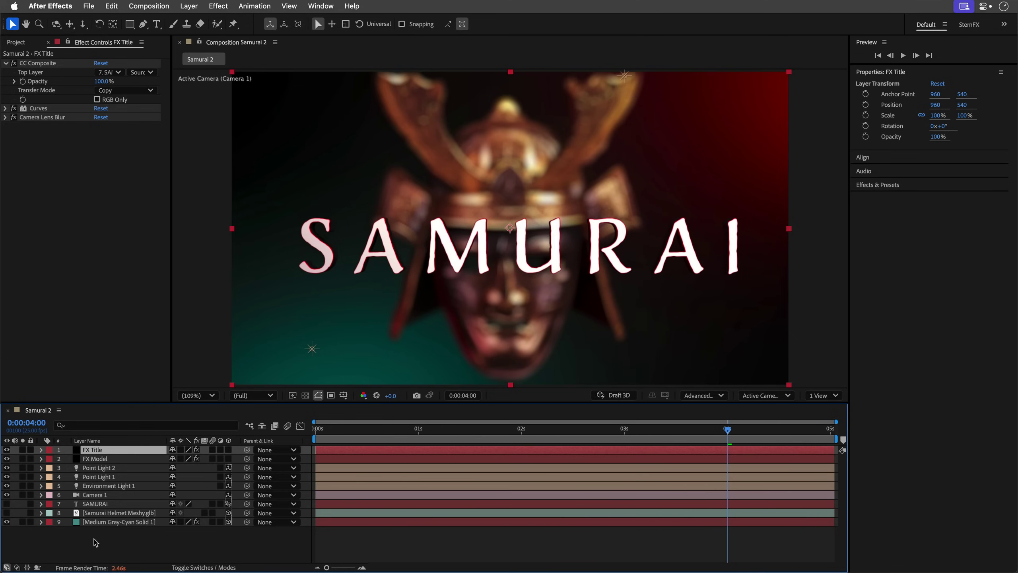
left_click(96, 542)
Step: Duplicate the SAMURAI and helmet layers, move the copies to layers 9 and 10, and make them visible
left_click(93, 505)
left_click(92, 513, "shift")
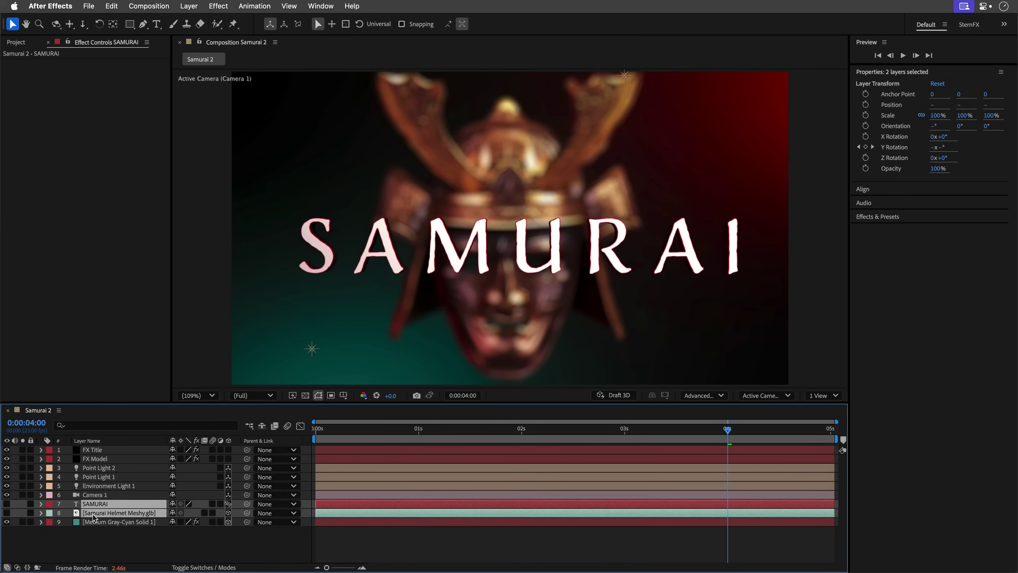
left_click(112, 6)
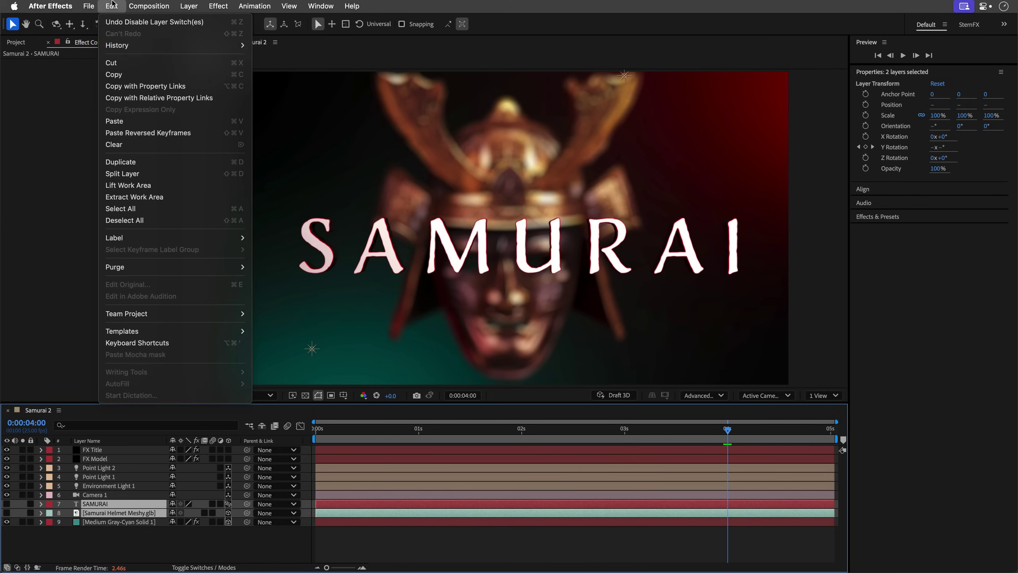
left_click(123, 165)
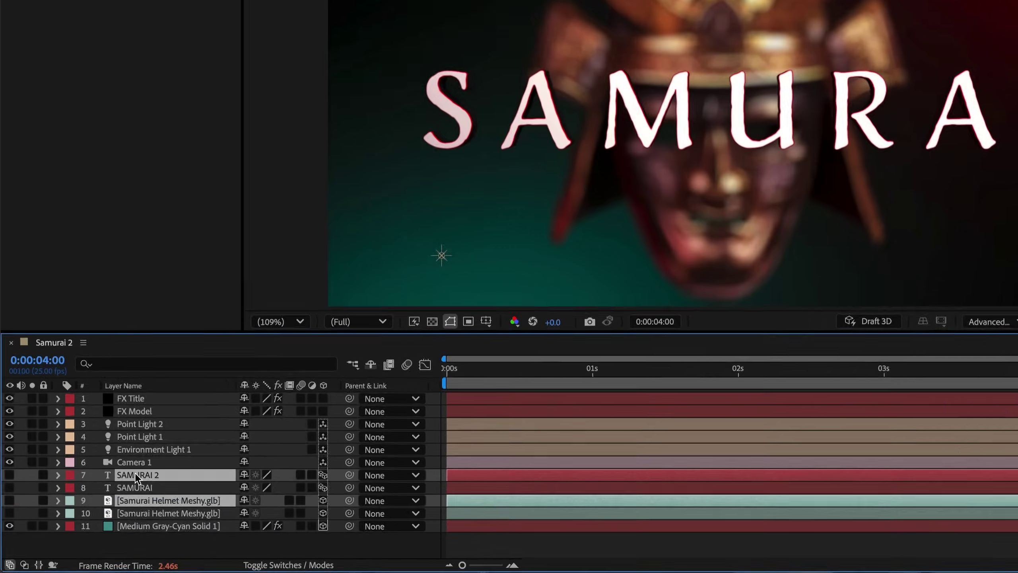
left_click_drag(93, 504, 97, 528)
left_click_drag(165, 497, 166, 504)
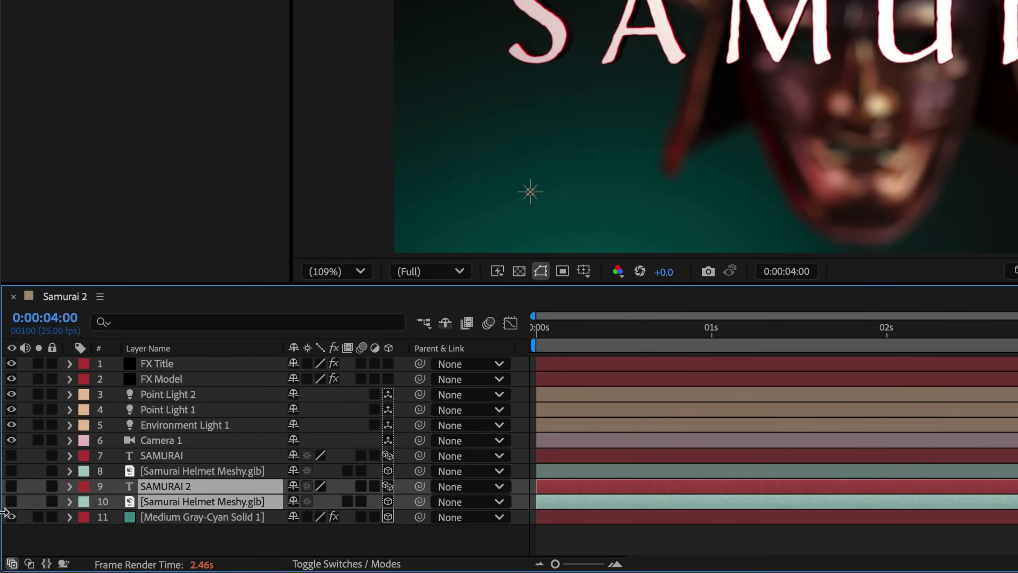
left_click(11, 486)
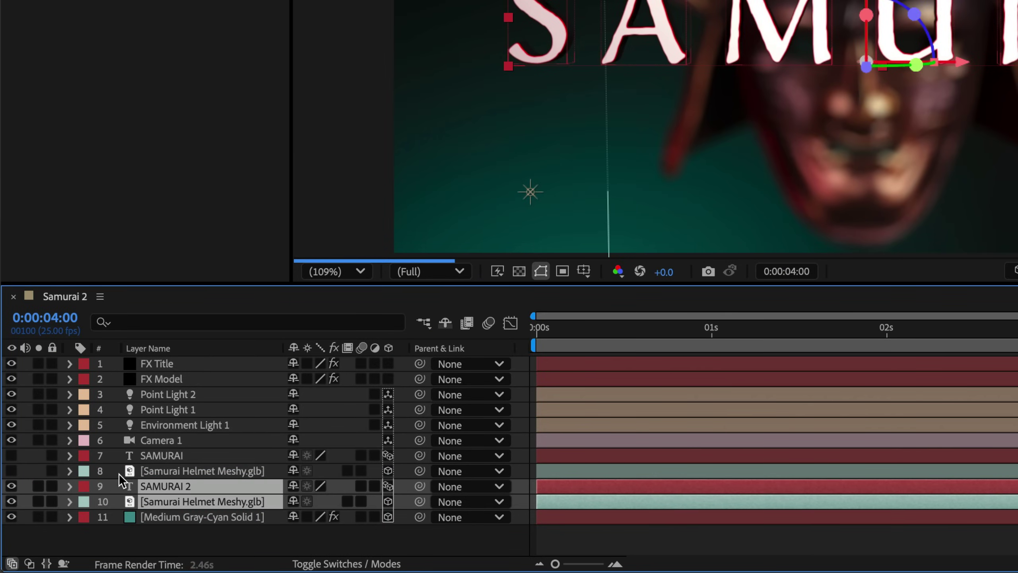
Step: Set Casts Shadows to Only on the SAMURAI 2 and helmet duplicates
key("a")
key("a")
scroll(196, 474, "down", 6)
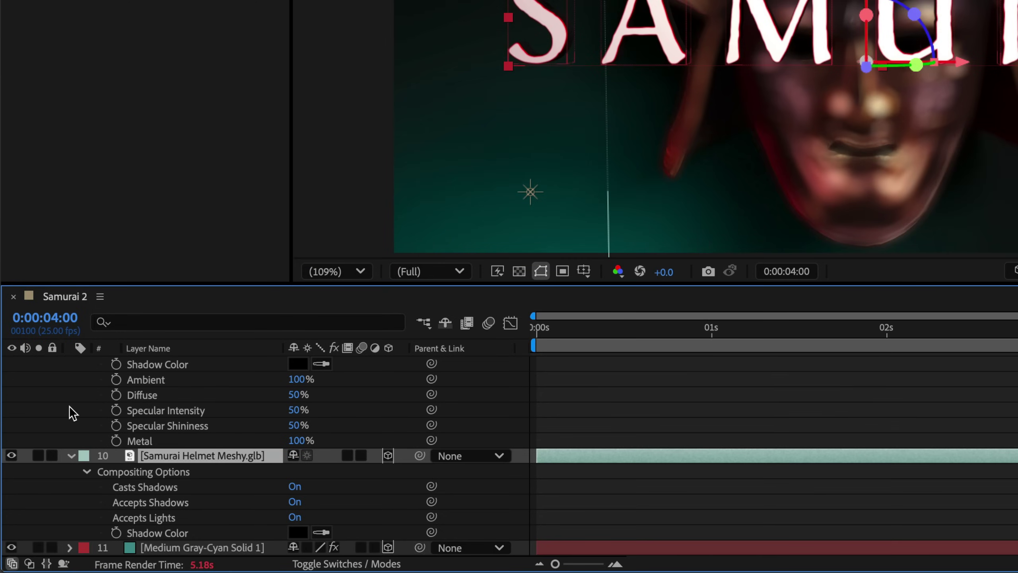
scroll(70, 406, "up", 3)
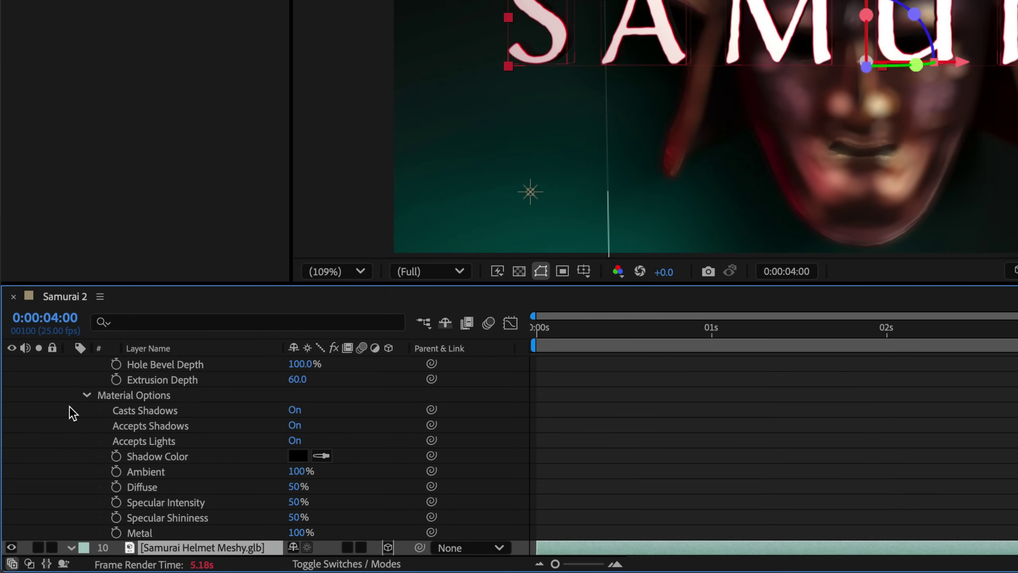
left_click(245, 416)
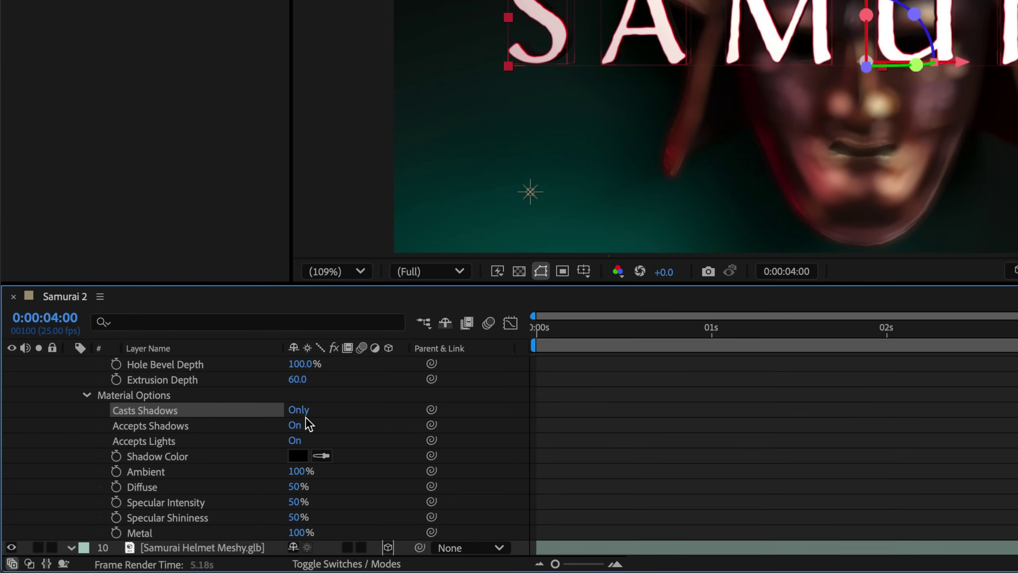
scroll(250, 439, "down", 3)
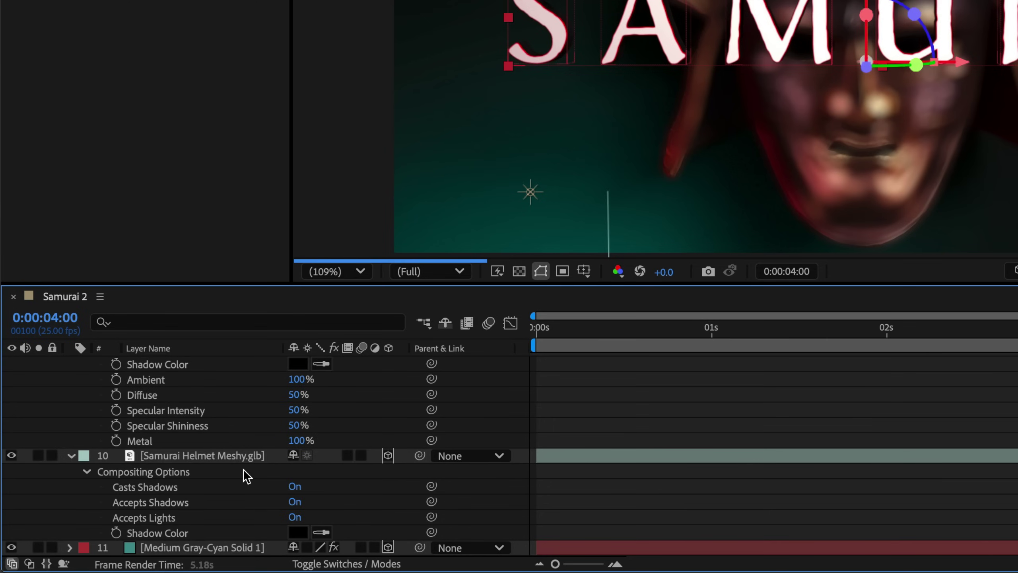
left_click(294, 487)
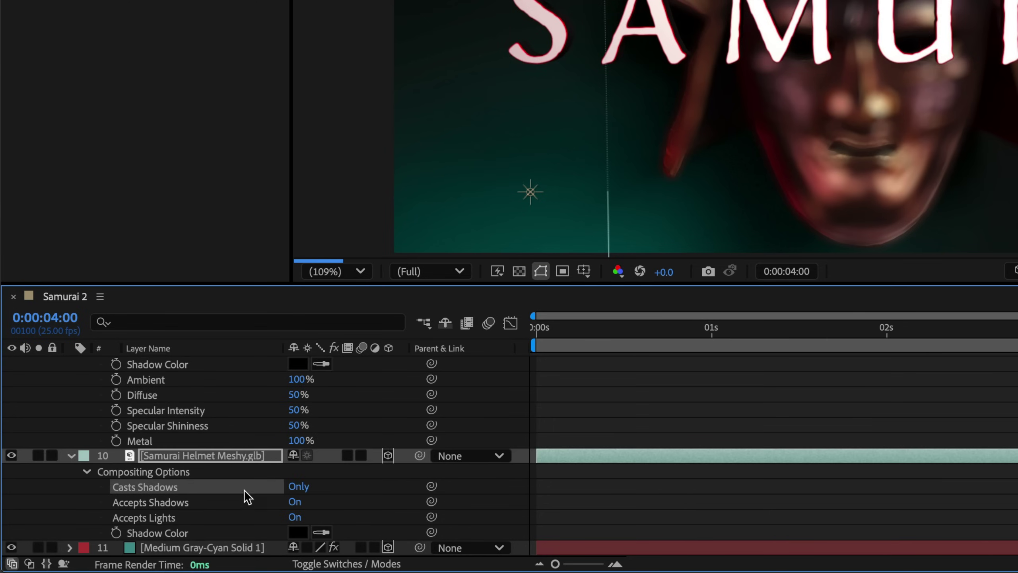
left_click(70, 455)
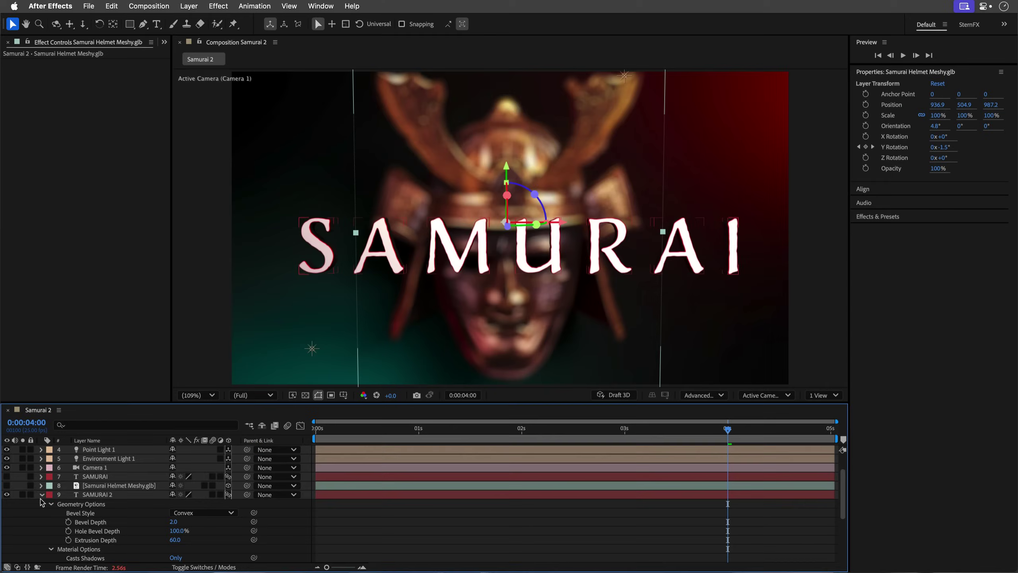
left_click(43, 500)
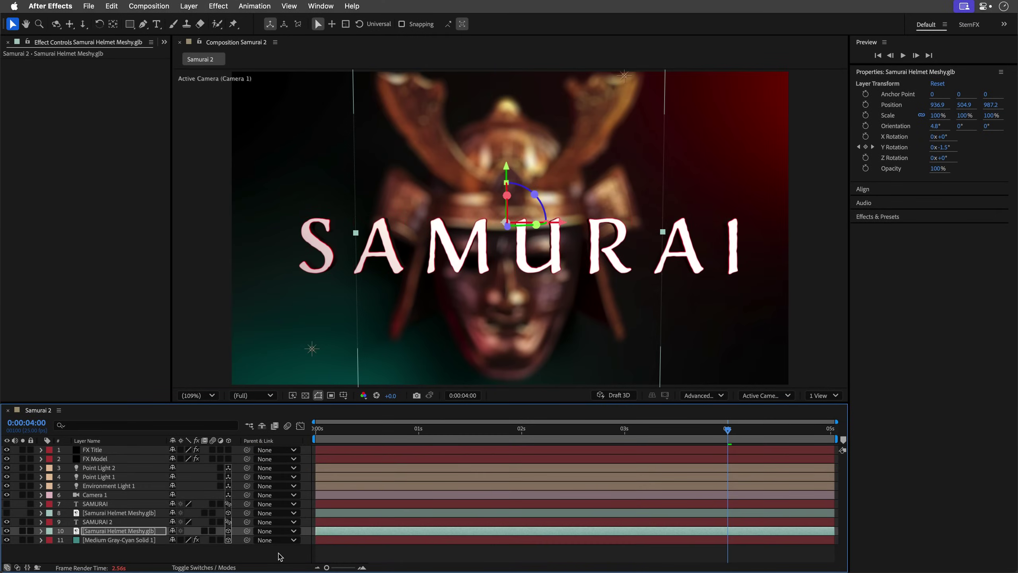
Step: Rewind Samurai 2 to the start, maximize the viewer and play the animation
left_click(280, 556)
left_click(308, 430)
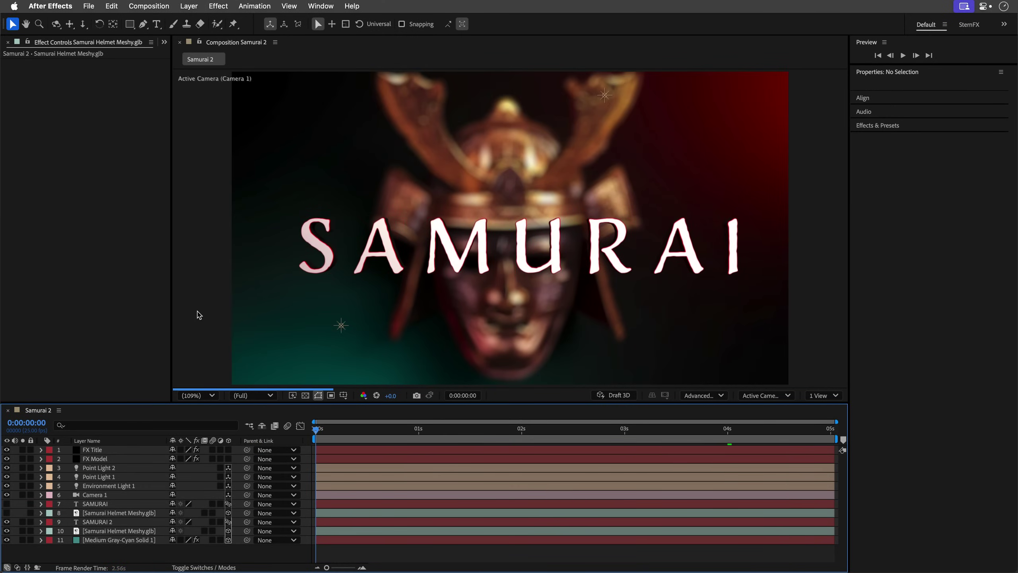
key("grave")
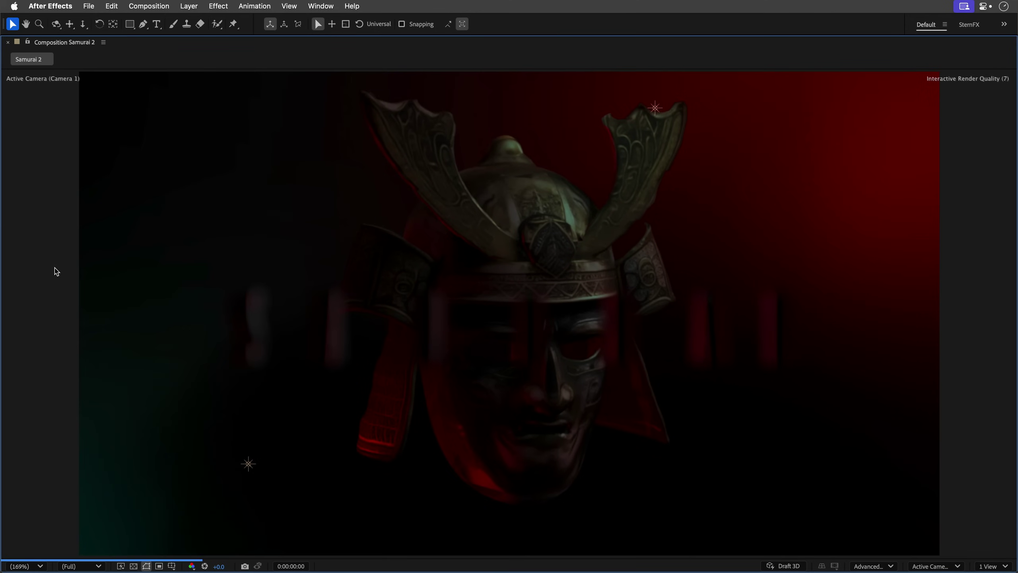
key("space")
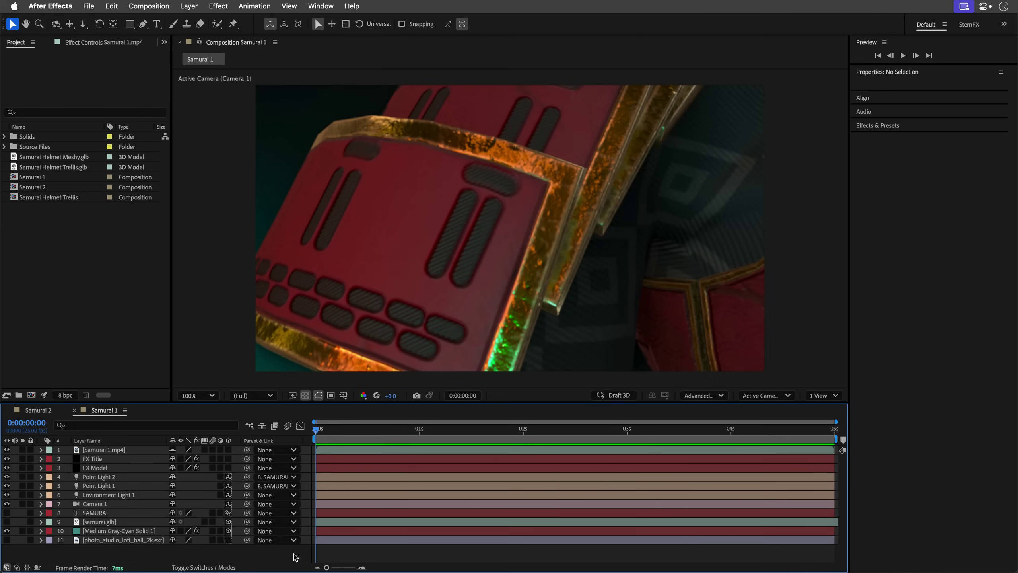
key("space")
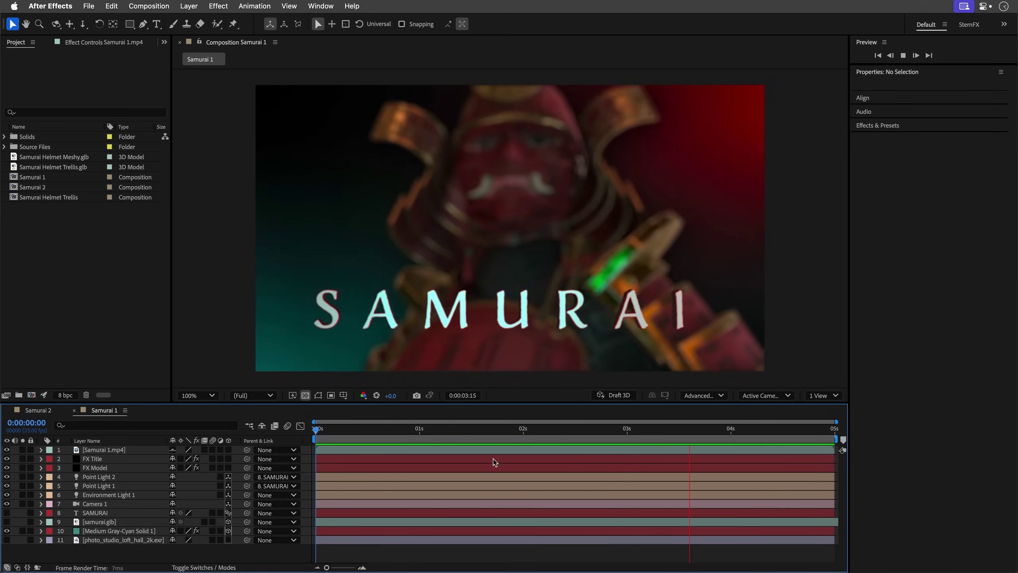
left_click(340, 429)
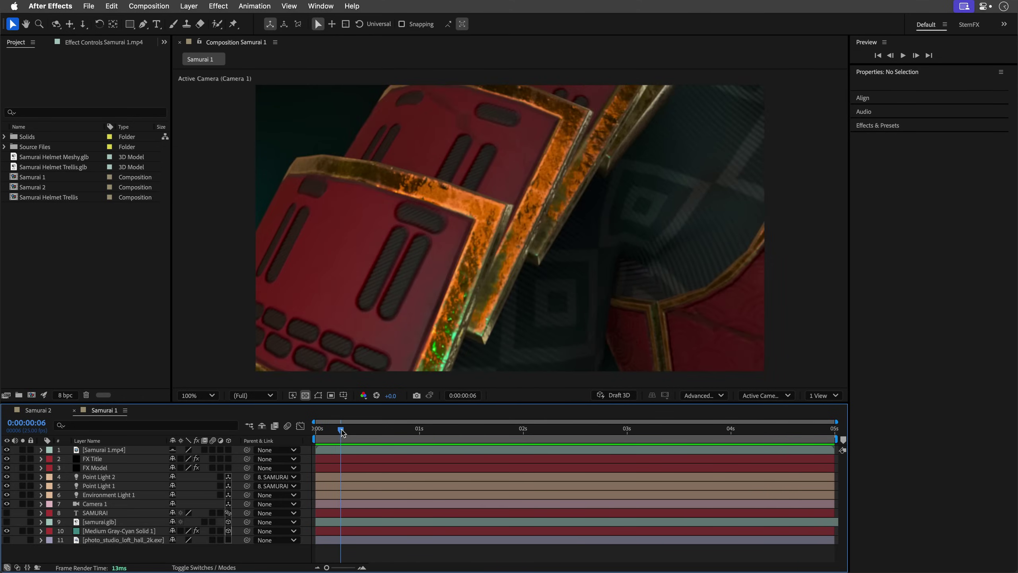
left_click_drag(342, 432, 272, 431)
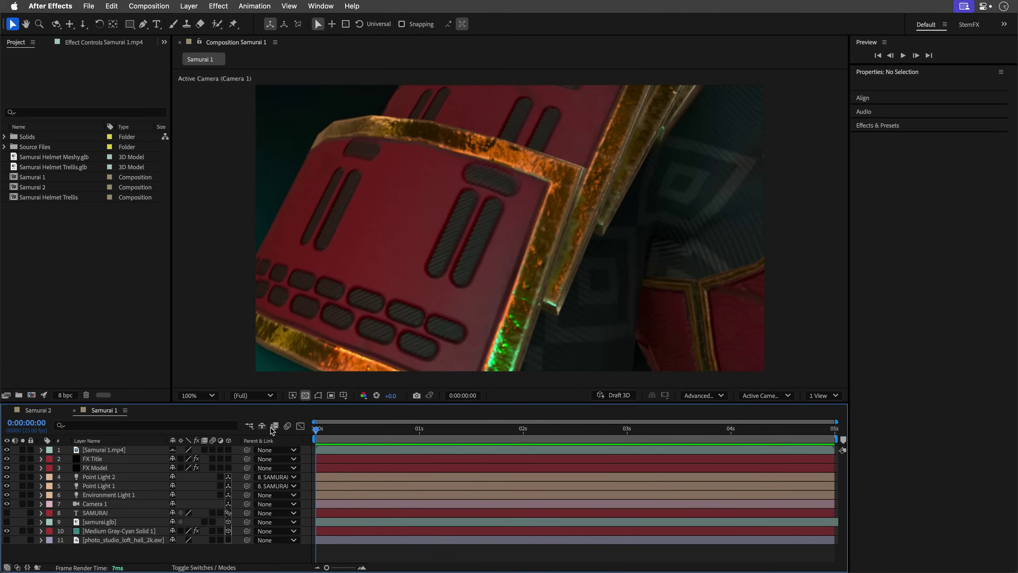
Step: Open Samurai 1.mp4 in the Layer panel and Roto Brush a matte over the red plate
double_click(103, 453)
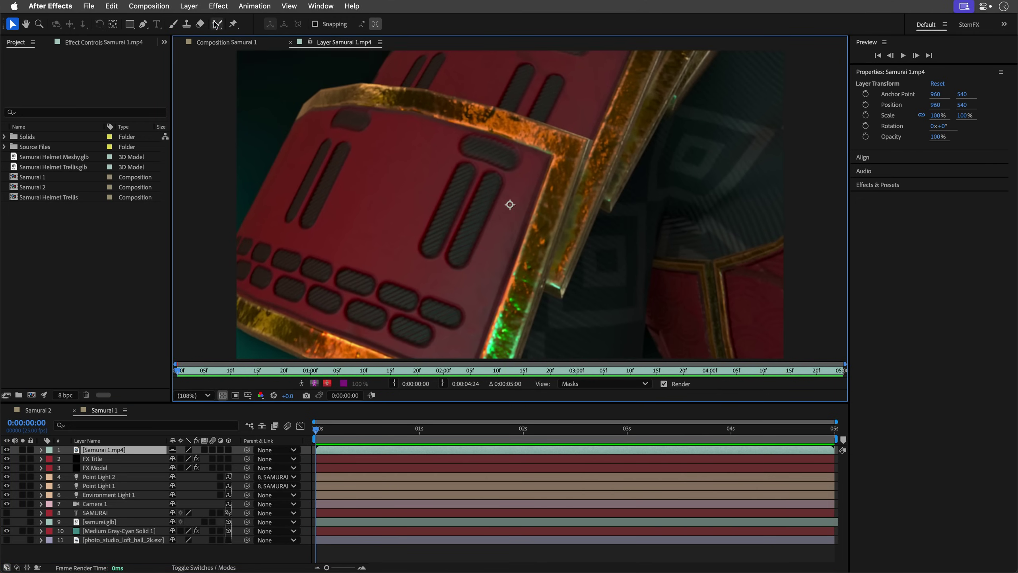
left_click(215, 25)
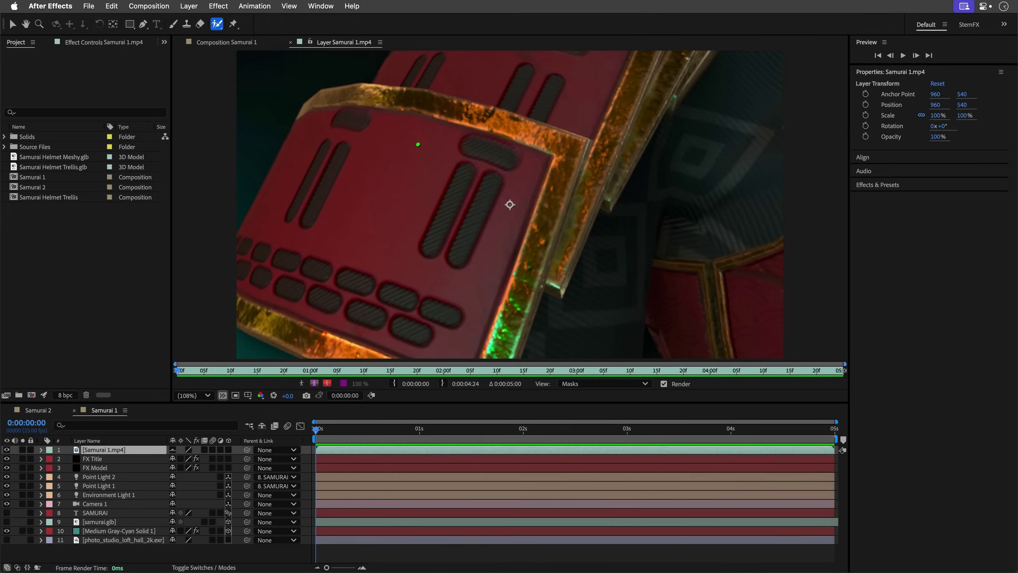
mouse_move(419, 144)
left_mouse_down()
mouse_move(402, 160)
mouse_move(376, 239)
left_mouse_up()
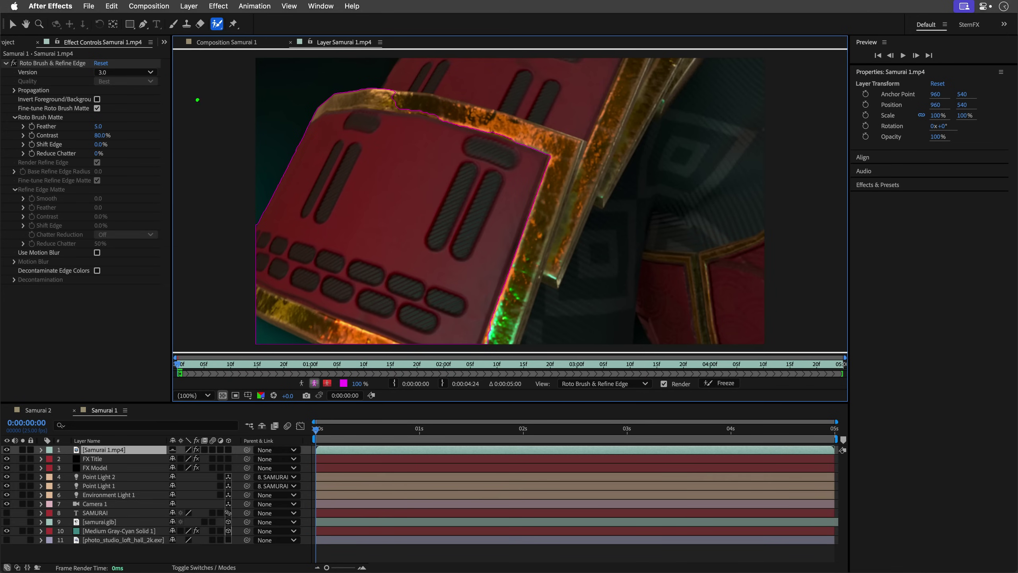
Step: Rename the Roto Brush & Refine Edge effect to SAMURAI
left_click(51, 64)
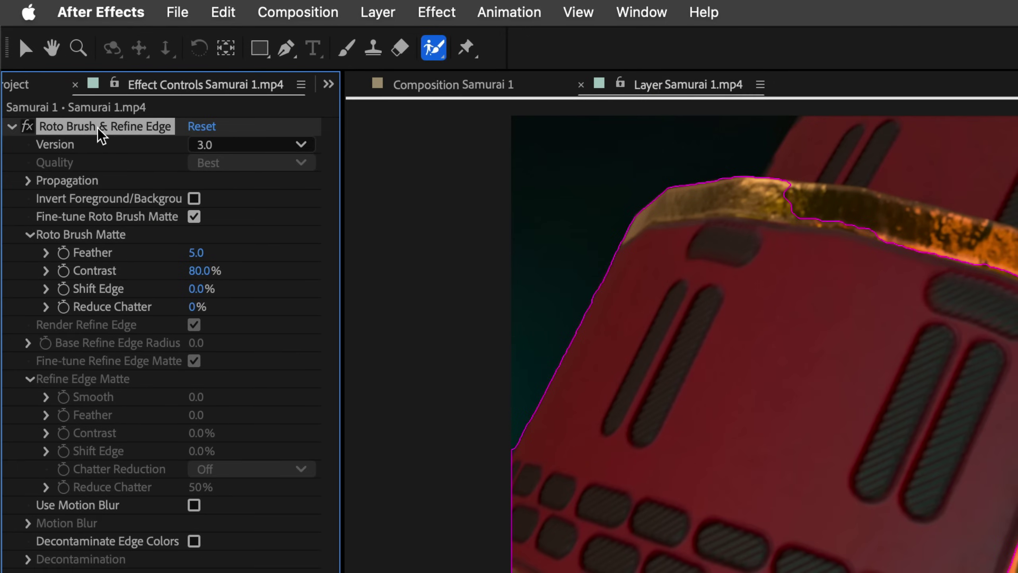
key("Return")
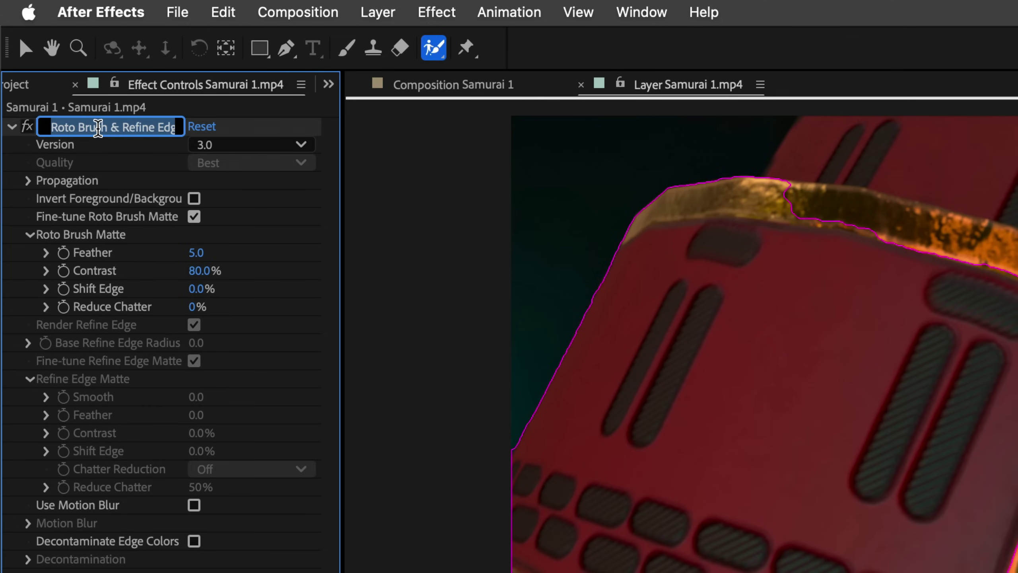
type("SAM")
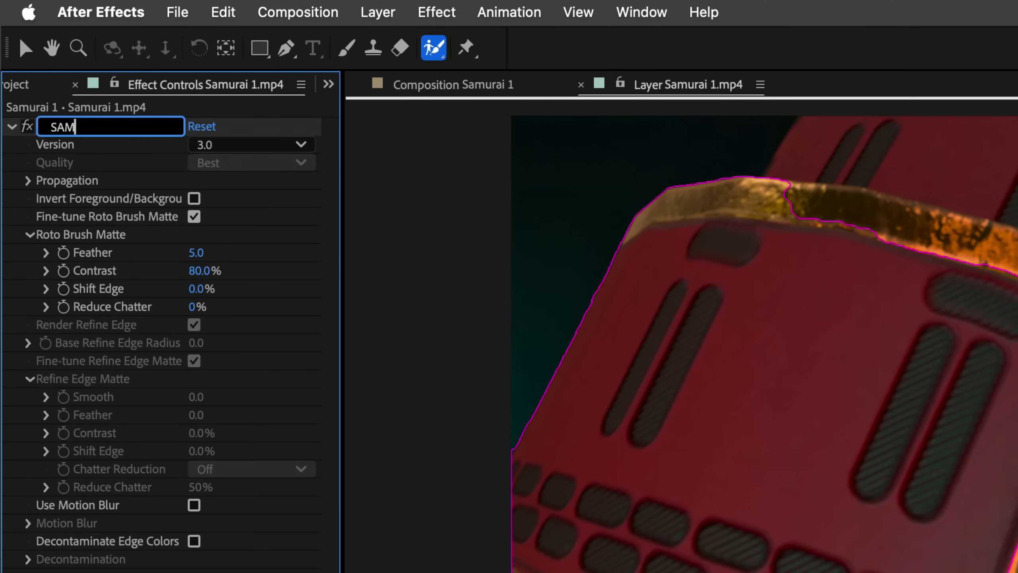
type("URAI")
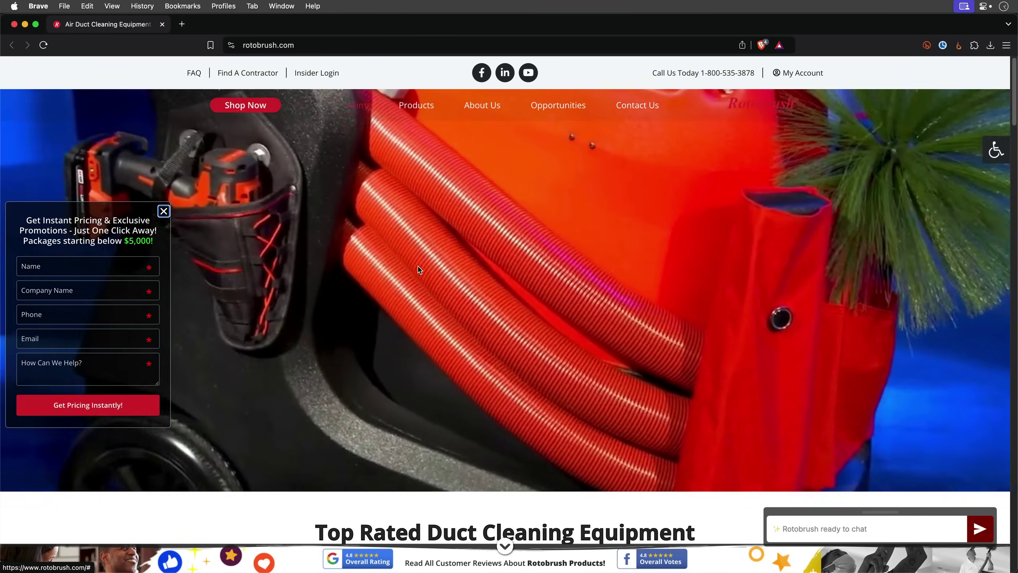
Step: Scroll down through the rotobrush.com duct-cleaning homepage in Brave, then back up
scroll(418, 269, "down", 1)
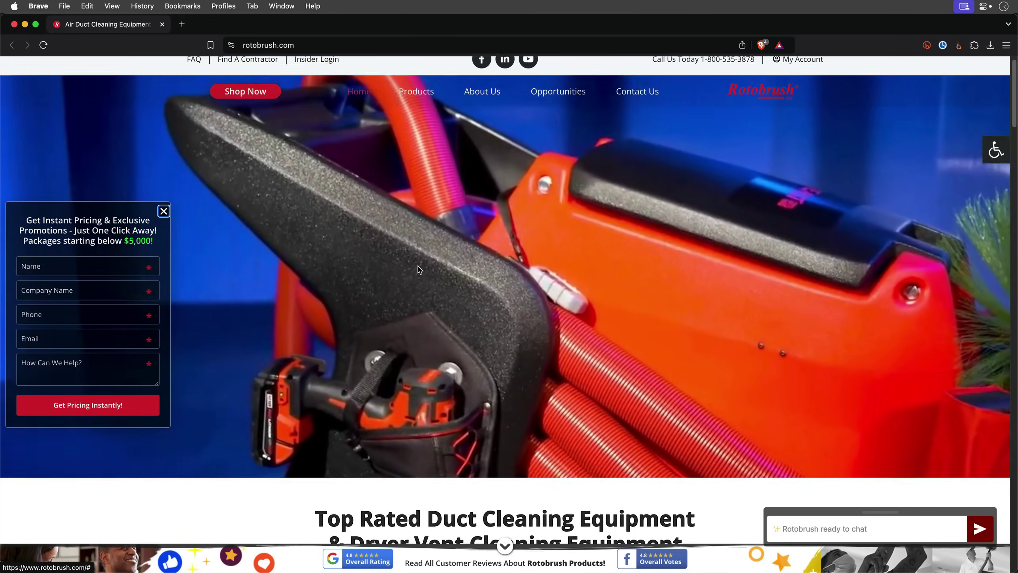
scroll(418, 270, "down", 5)
scroll(418, 269, "down", 2)
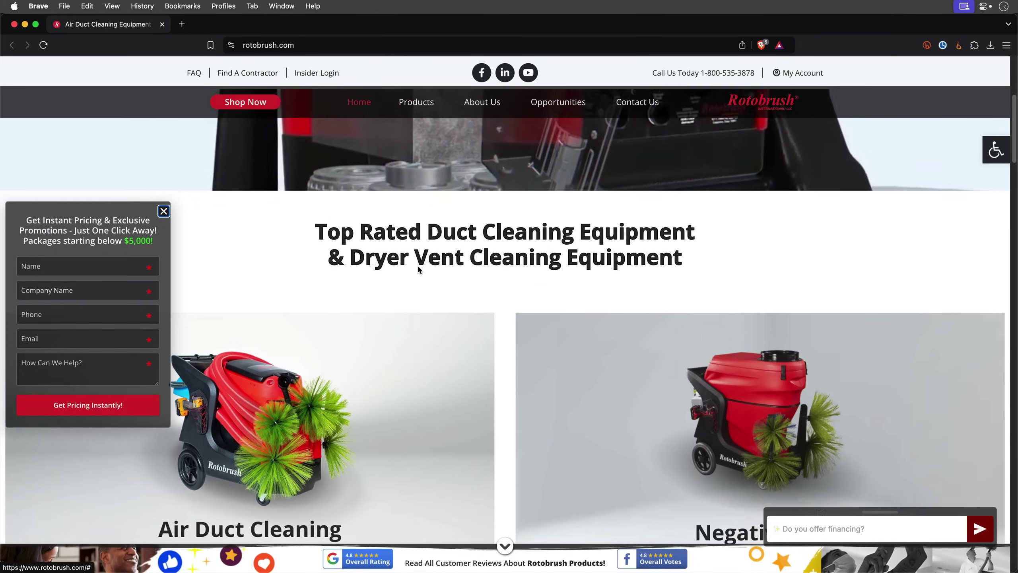
scroll(418, 270, "down", 10)
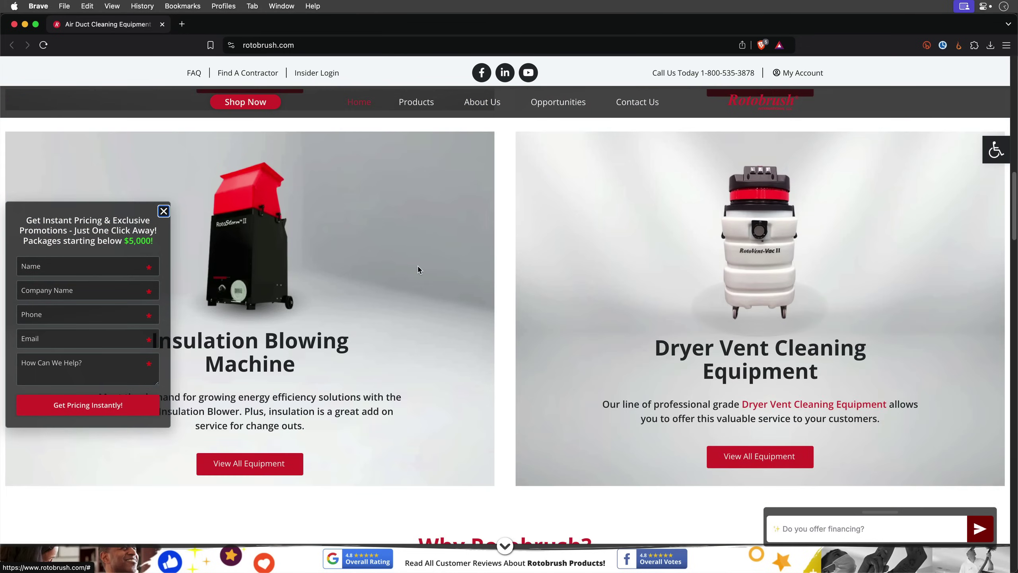
scroll(418, 270, "down", 12)
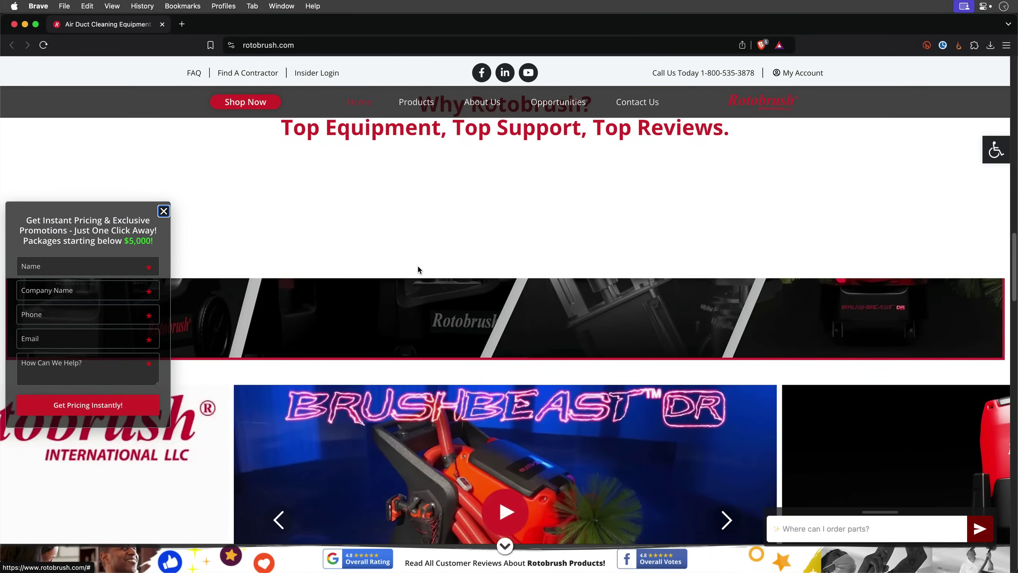
scroll(418, 267, "down", 10)
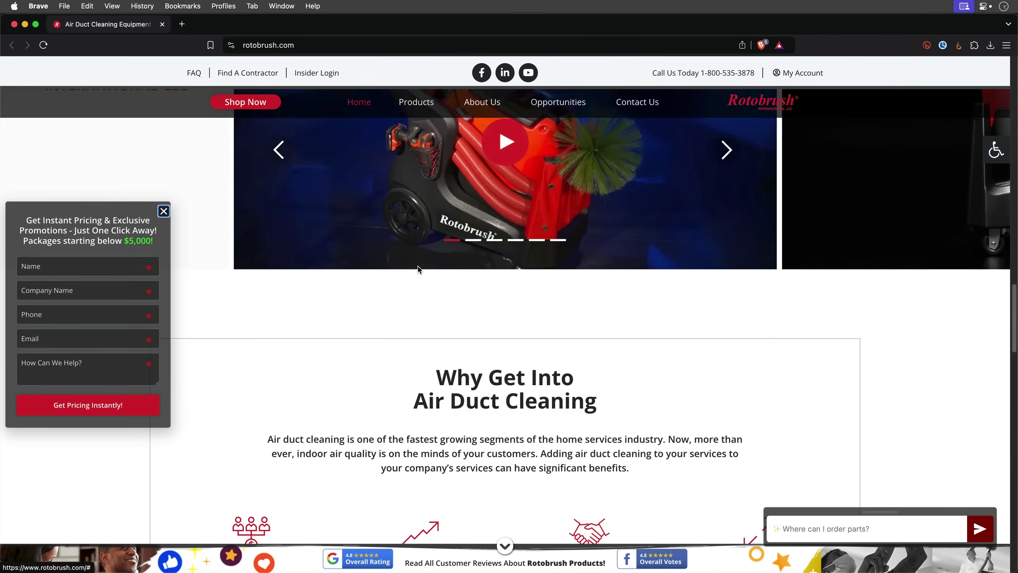
scroll(418, 269, "down", 10)
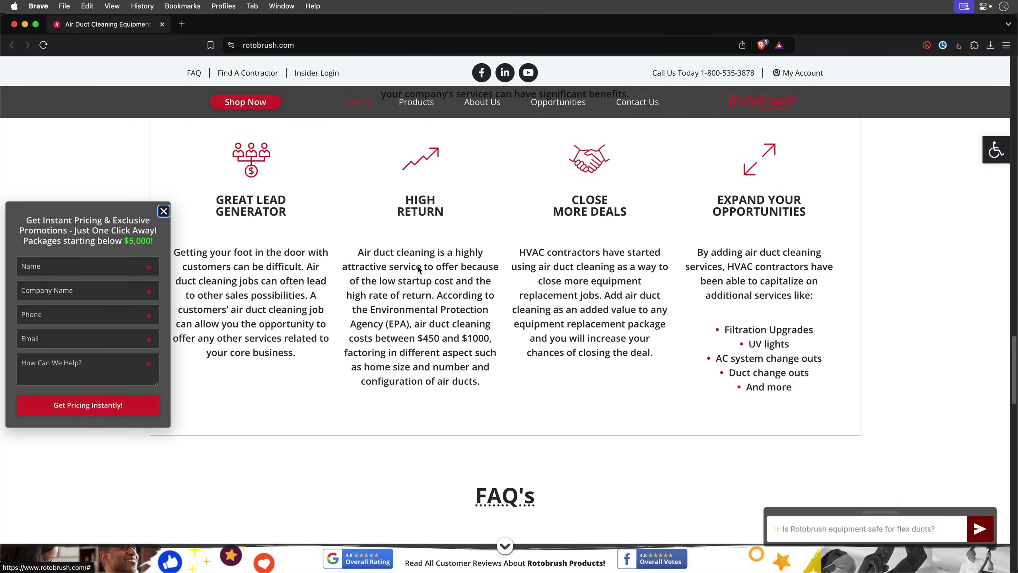
scroll(418, 270, "up", 20)
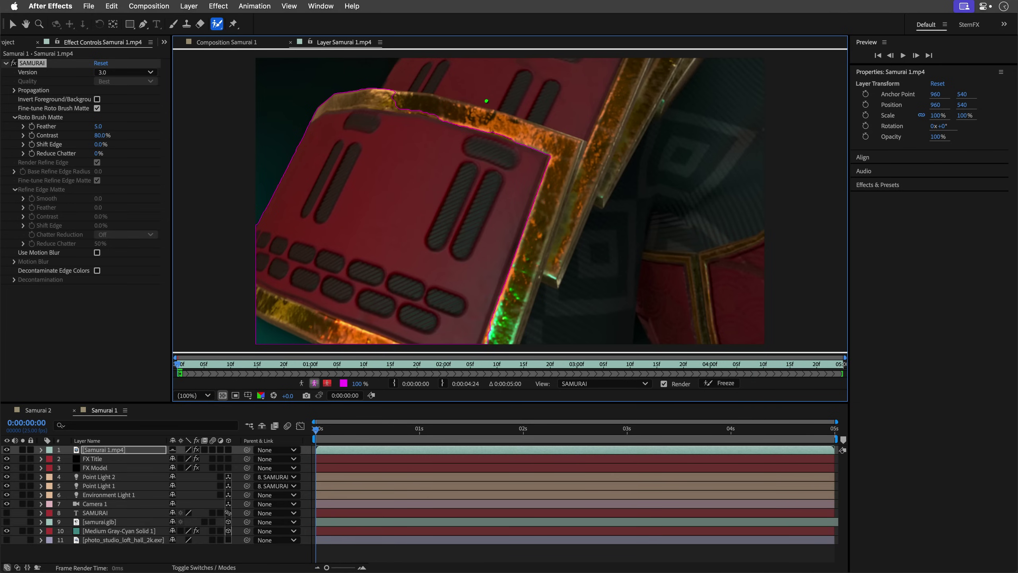
Step: Add the upper gold edge to the SAMURAI matte, subtract the inner corner and top, then return to Samurai 1
left_click_drag(486, 101, 459, 135)
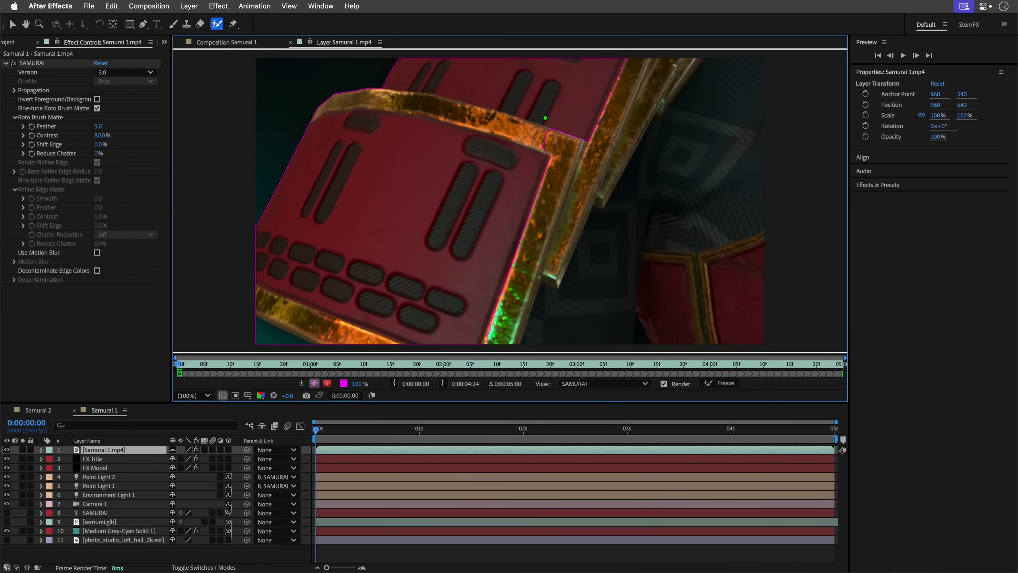
left_click_drag(571, 101, 553, 166)
mouse_move(555, 190)
left_mouse_down()
mouse_move(570, 138)
mouse_move(600, 144)
mouse_move(596, 98)
left_mouse_up()
left_click_drag(379, 77, 419, 77)
left_click(240, 45)
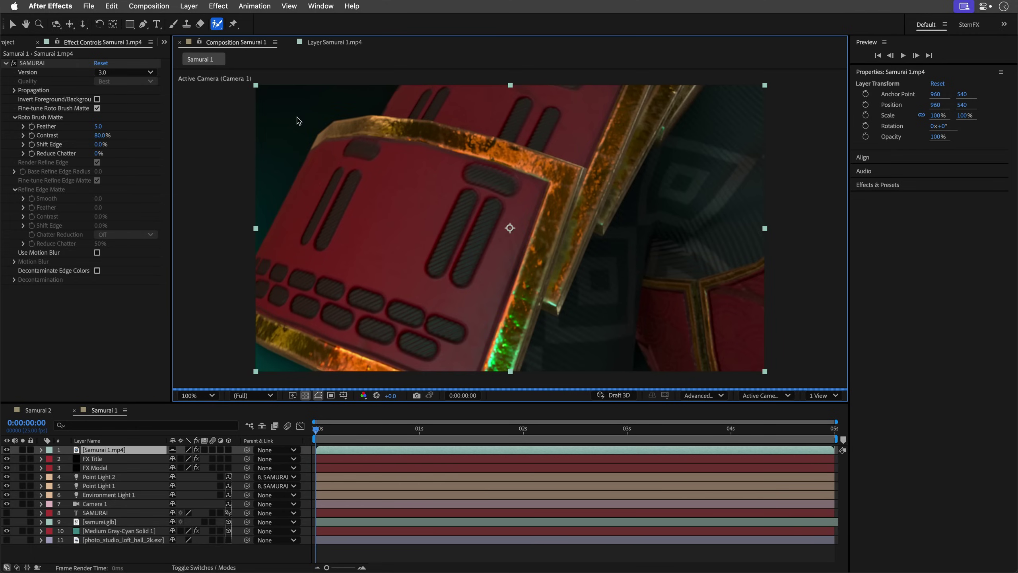
left_click(36, 63)
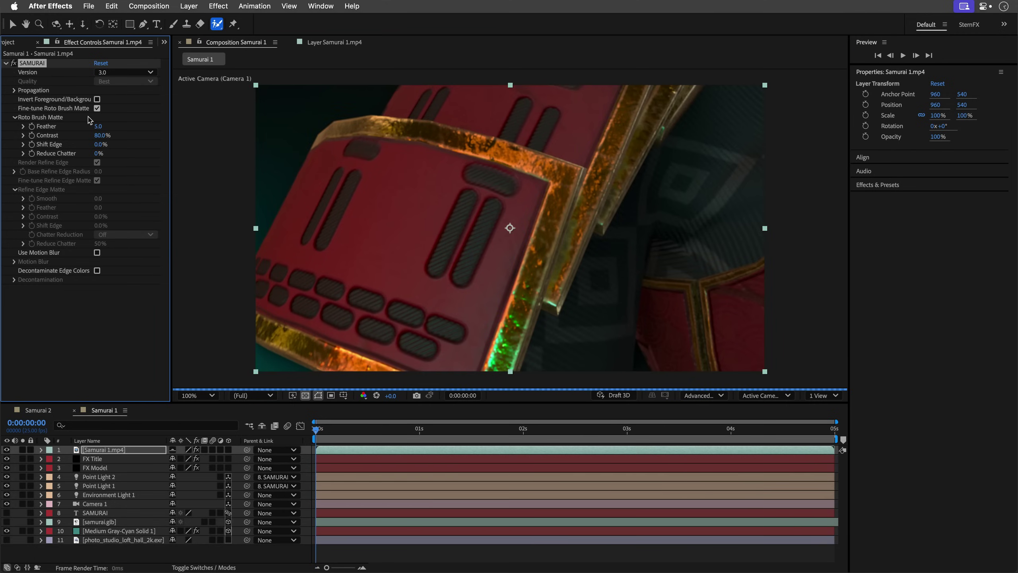